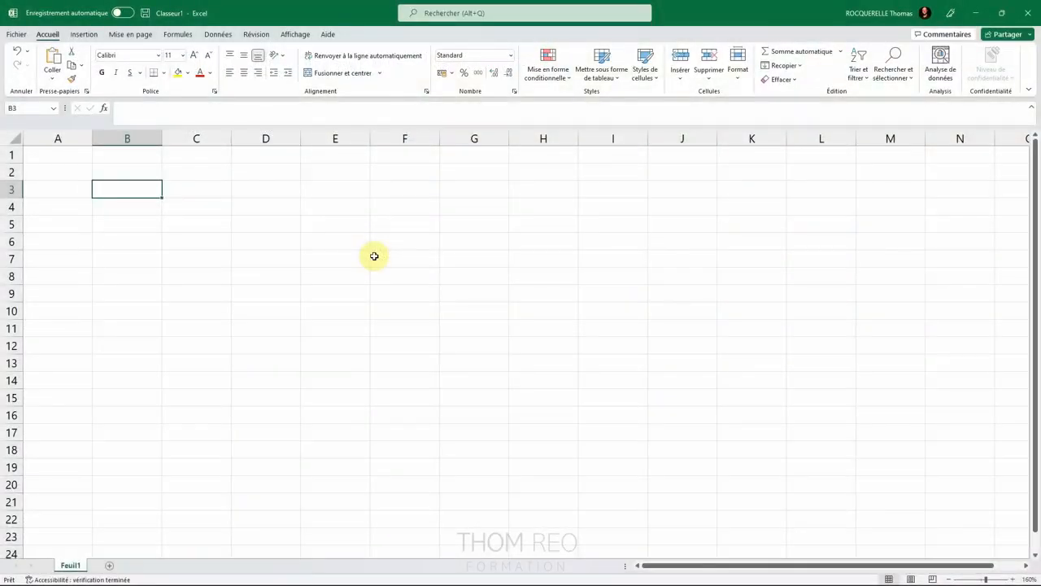
left_click(83, 34)
left_click(130, 34)
left_click(177, 35)
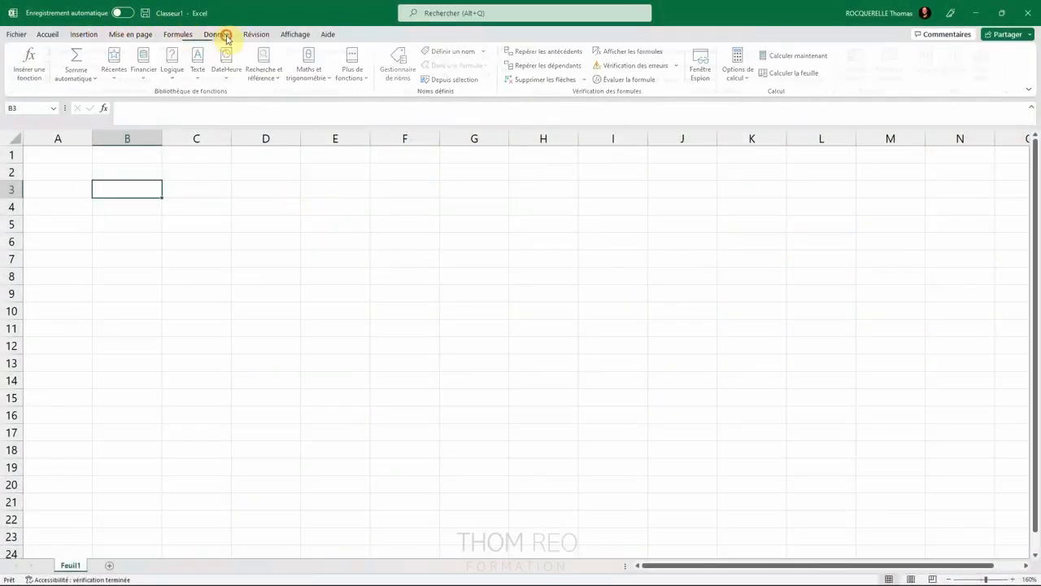
left_click(218, 34)
left_click(256, 34)
left_click(83, 34)
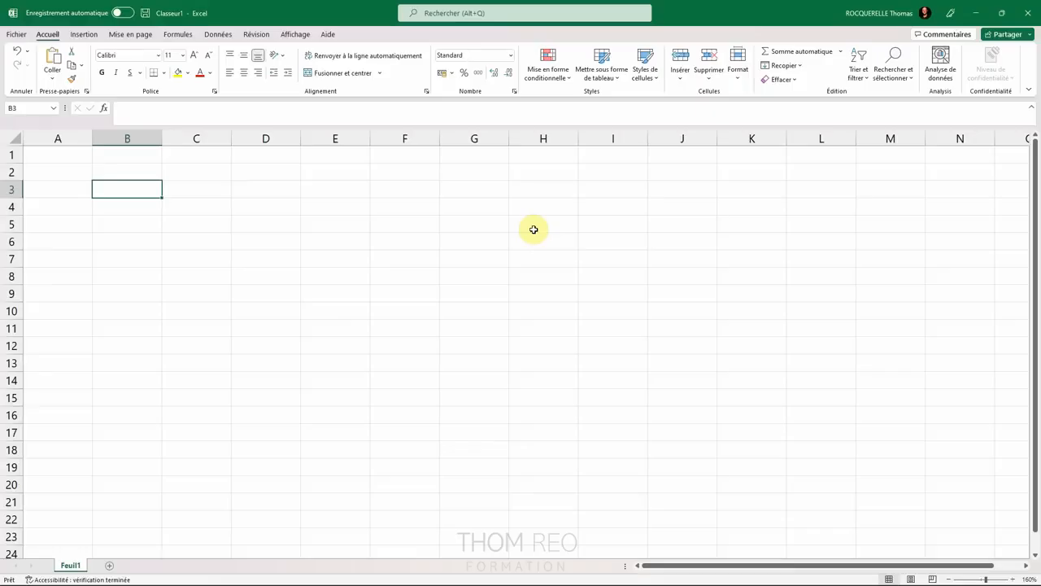
Step: Move along row 3 from column B to column AP to examine how the worksheet's columns are lettered beyond Z
key("Right")
key("Right")
key("Right")
key("Right")
key("Right")
key("Right")
key("Right")
key("Right")
key("Right")
key("Right")
key("Right")
key("Right")
key("Right")
key("Right")
key("Right")
key("Right")
key("Right")
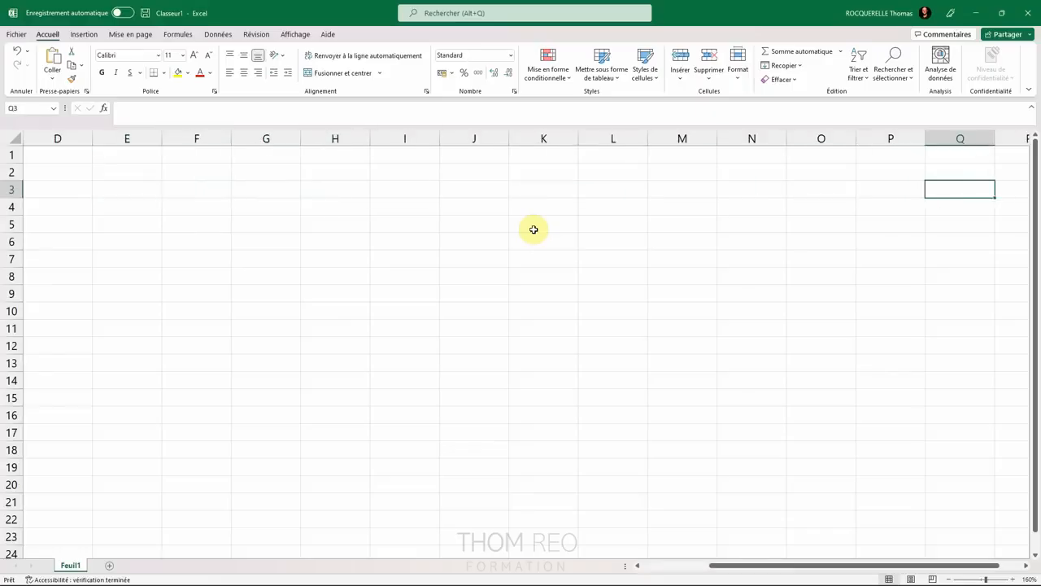
key("Right")
key("Right")
key("Right")
key("Right")
key("Right")
key("Right")
key("Right")
key("Right")
key("Right")
key("Right")
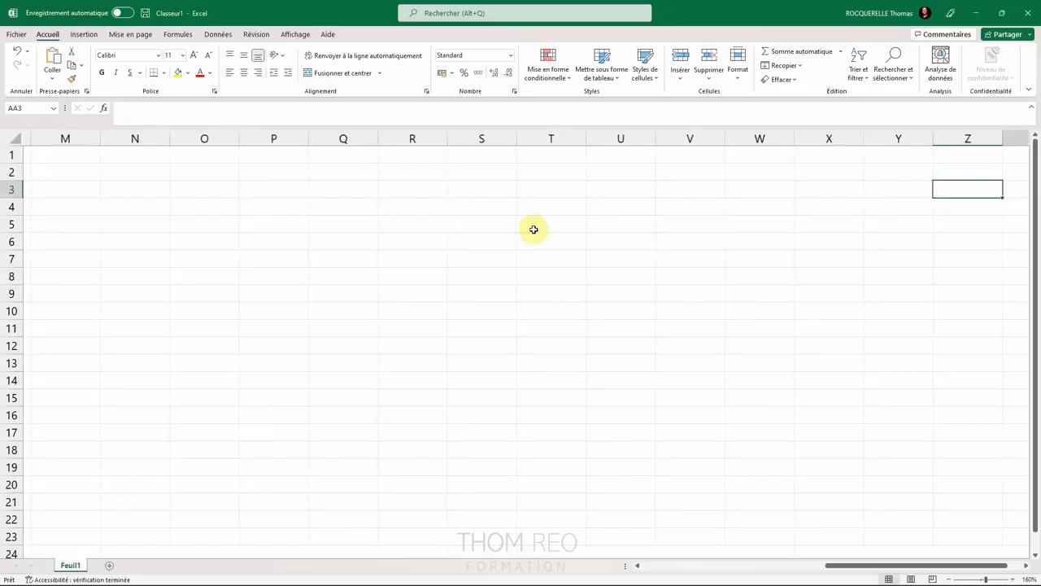
key("Right")
key("Right")
key("Right")
key("Right")
key("Right")
key("Right")
key("Right")
key("Right")
key("Right")
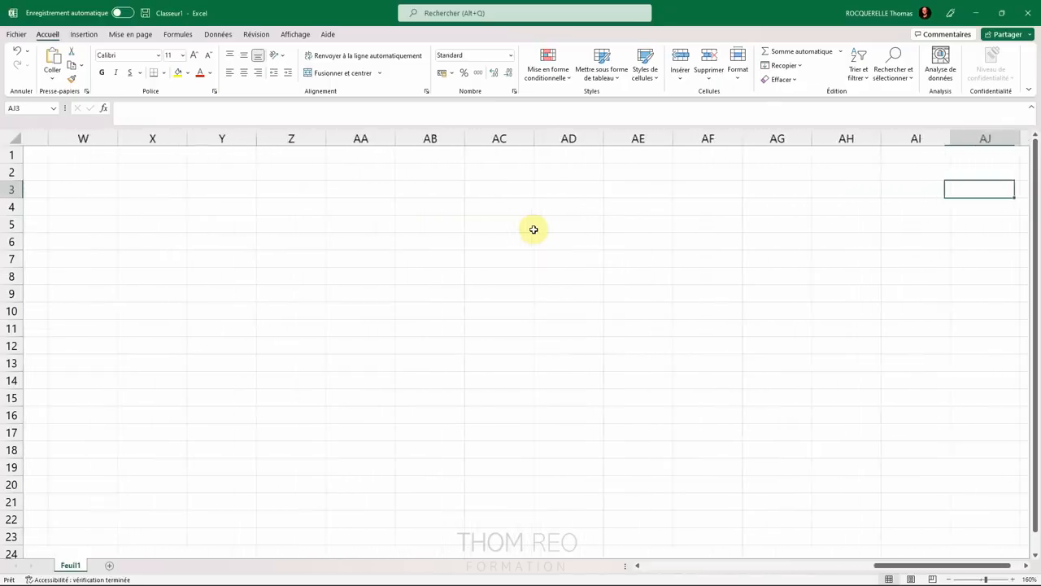
key("Right")
key("Right")
key("Right")
key("Right")
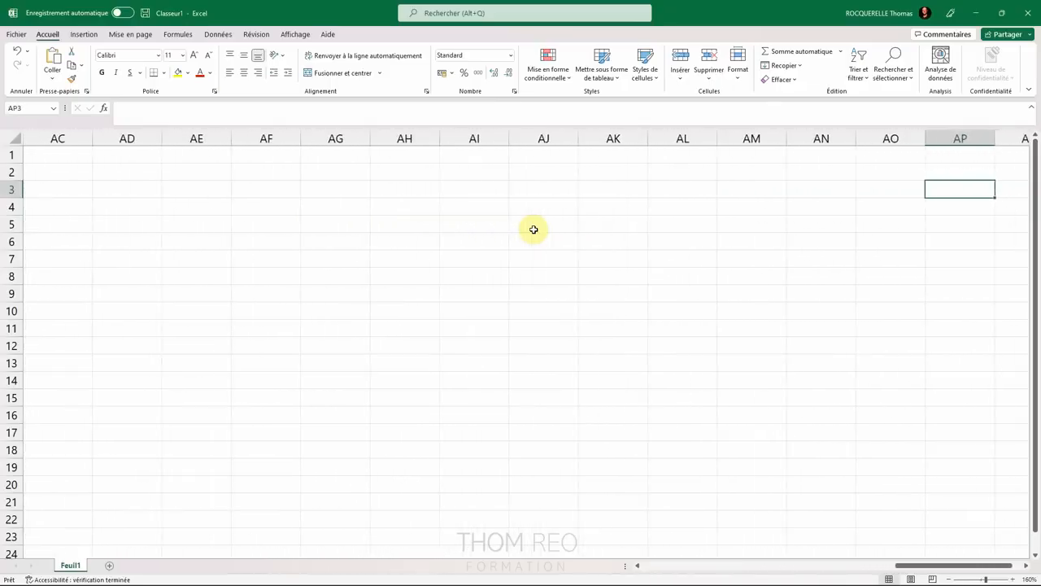
Step: Move down column AP to row 82 to examine how far the worksheet's rows continue, and return to its beginning
key("Down")
key("Down")
key("Down")
key("Down")
key("Down")
key("Down")
key("Down")
key("Down")
key("Down")
key("Down")
key("Down")
key("Down")
key("Down")
key("Down")
key("Down")
key("Down")
key("Down")
key("Down")
key("Down")
key("Down")
key("Down")
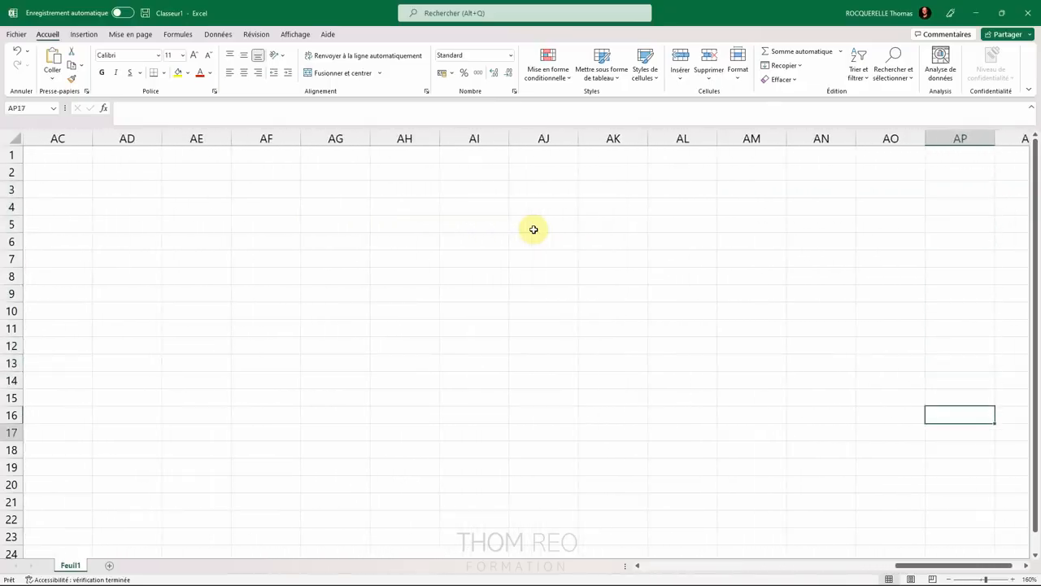
key("Down")
key("Down")
key("Down")
key("Down")
key("Down")
key("Down")
key("Down")
key("Down")
key("Down")
key("Down")
key("Down")
key("Down")
key("Down")
key("Down")
key("Down")
key("Down")
key("Down")
key("Down")
key("Down")
key("Down")
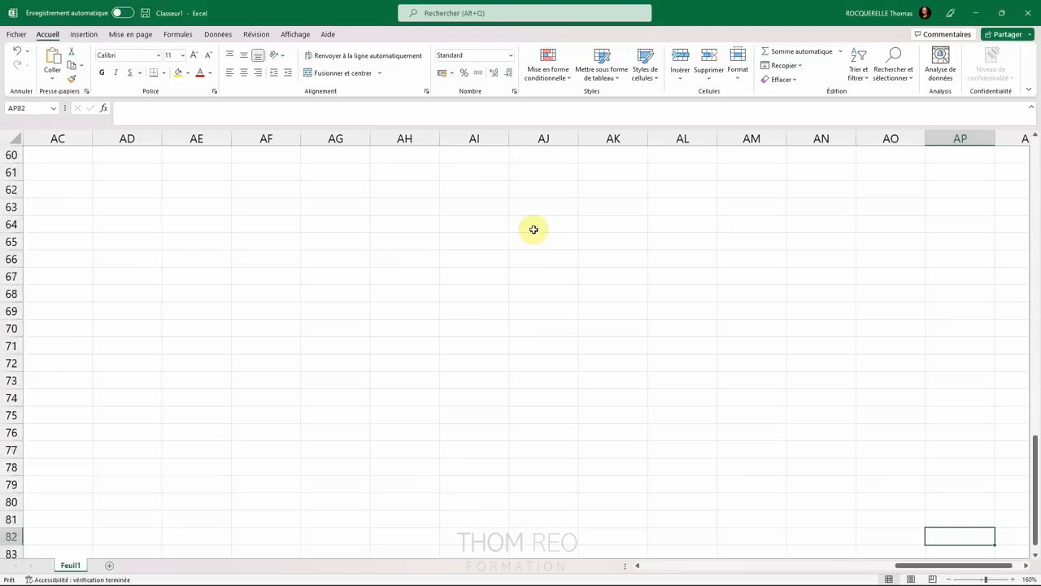
key("ctrl+Home")
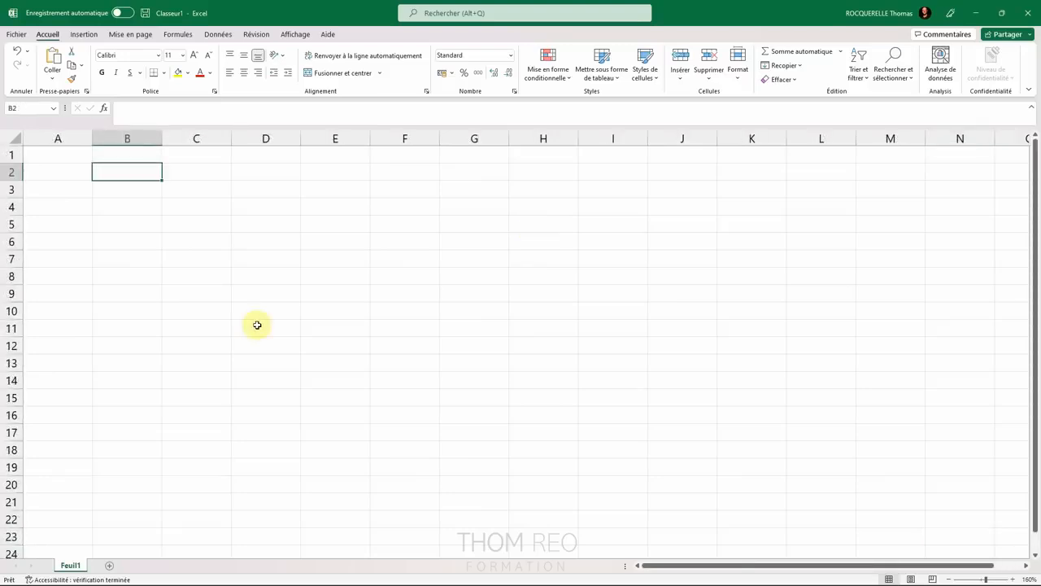
Step: Add four new worksheets, Feuil2 to Feuil5, to the workbook and return to Feuil1
scroll(257, 325, "up", 3, "ctrl")
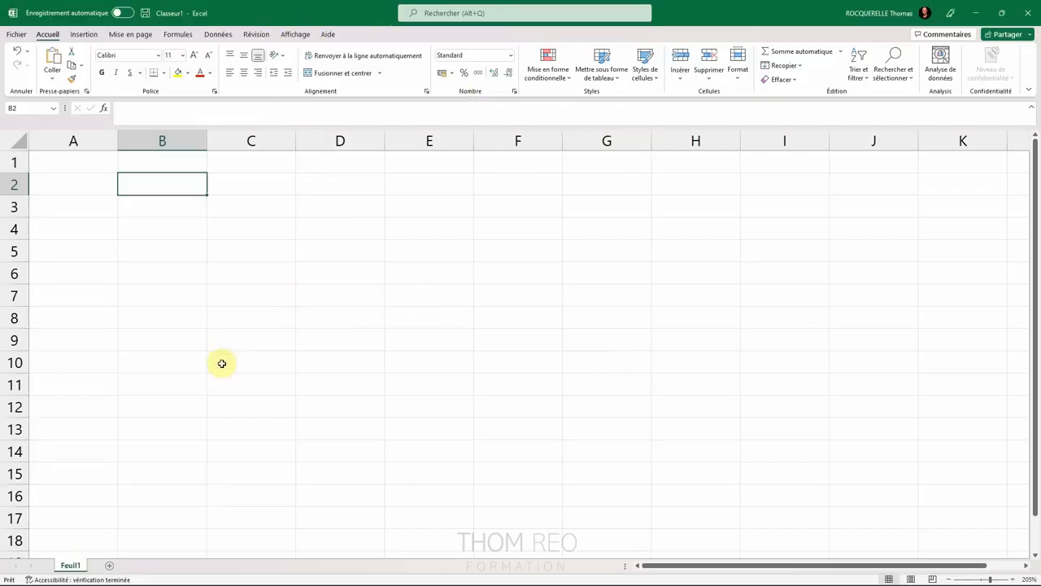
left_click(110, 569)
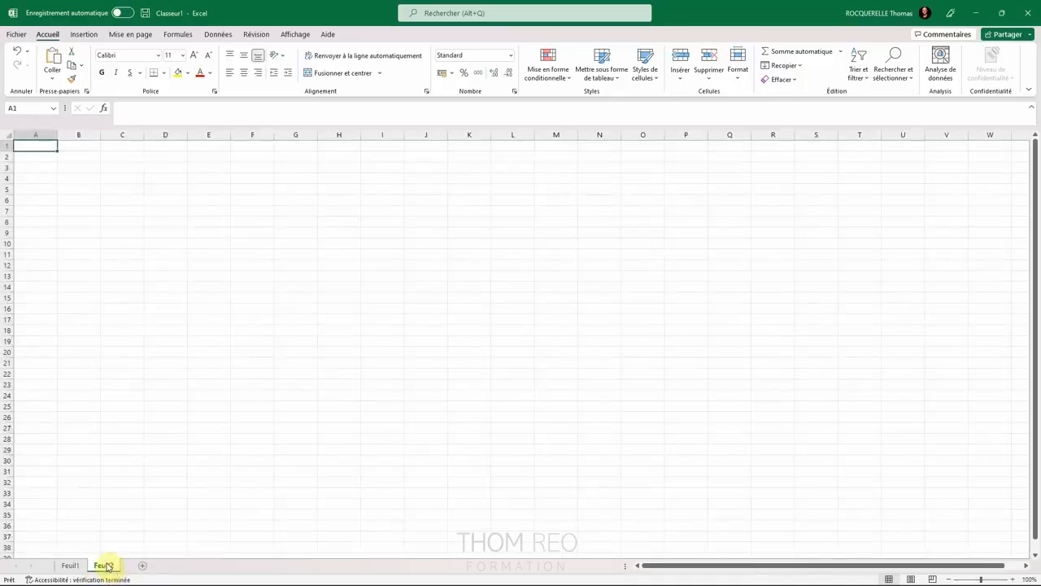
left_click(143, 566)
left_click(175, 566)
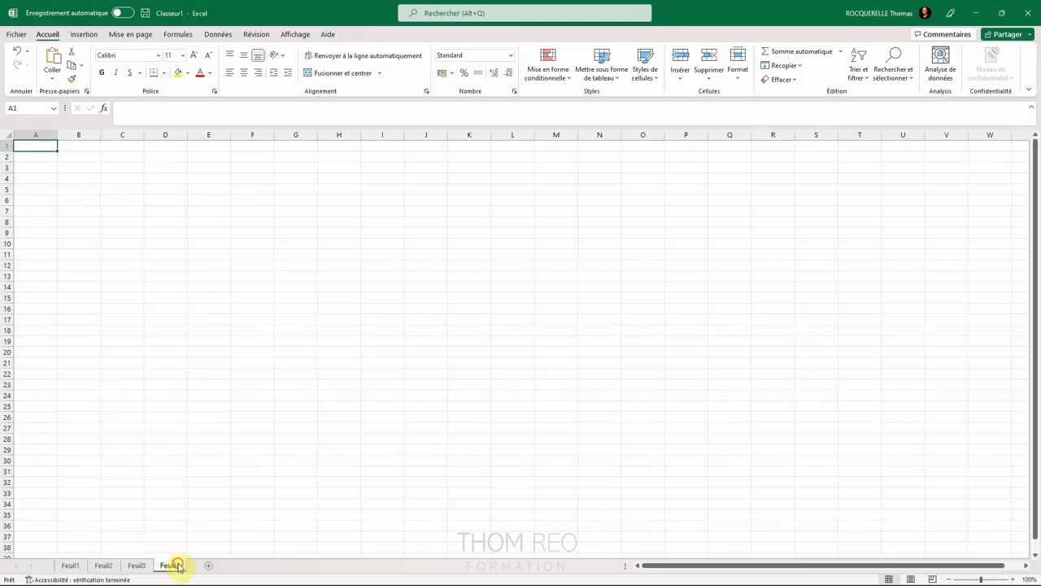
left_click(209, 565)
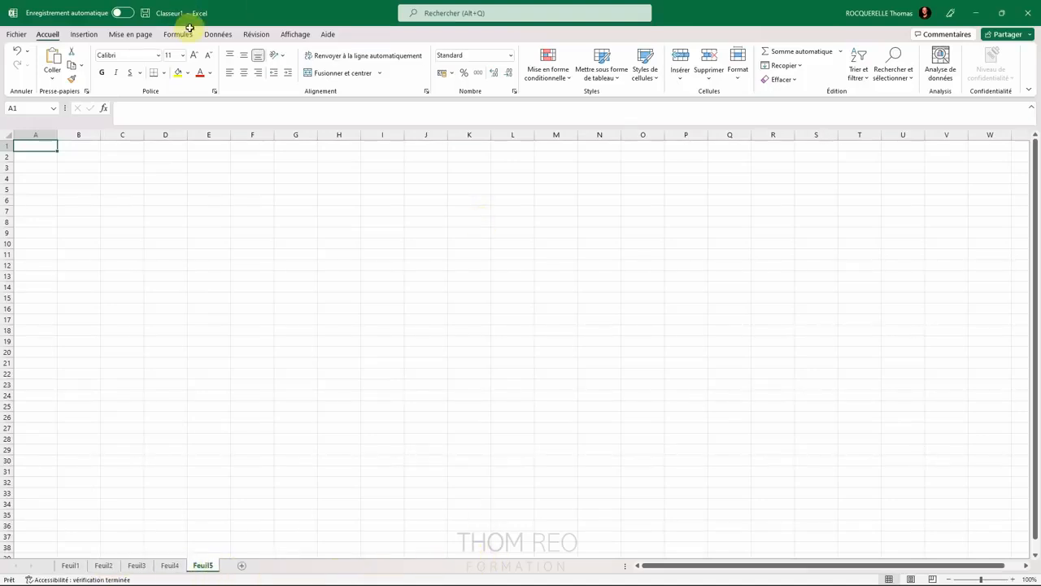
left_click(71, 565)
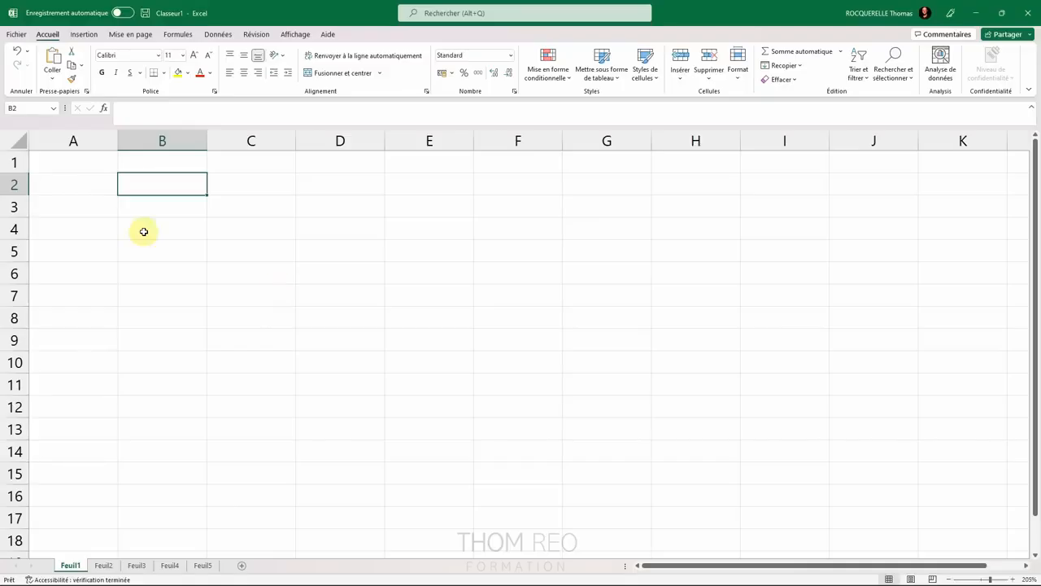
left_click(264, 206)
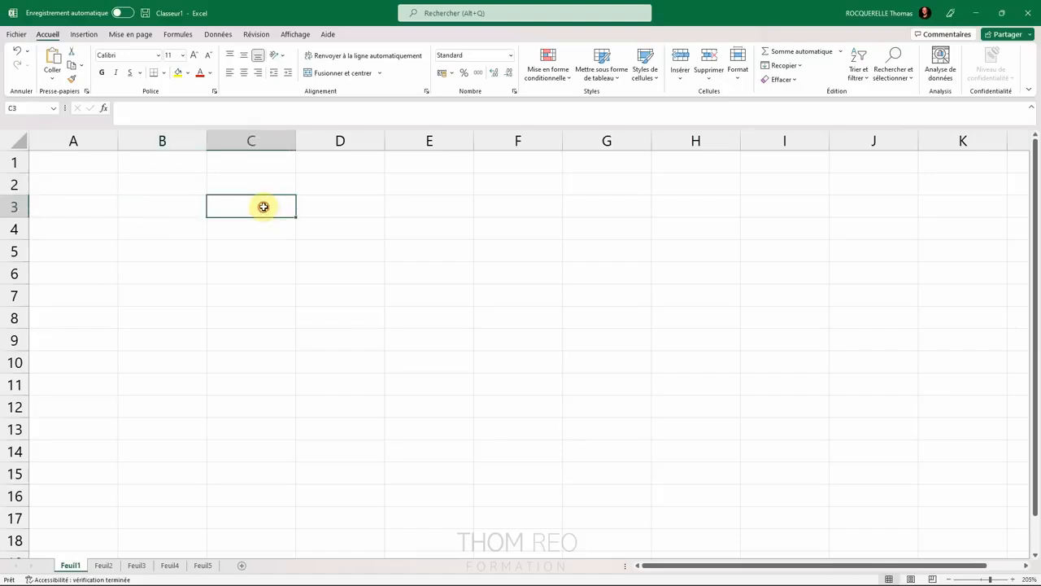
left_click(167, 231)
left_click(158, 205)
left_click(158, 254)
Step: Enter the weekday Mardi in cell B2 of Feuil1
left_click(159, 186)
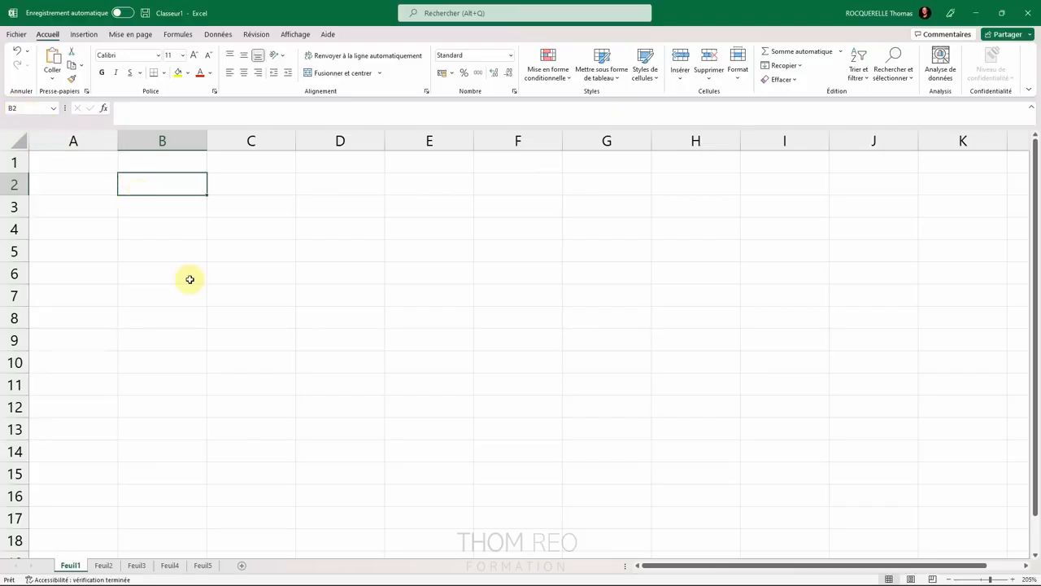
type("Mardi")
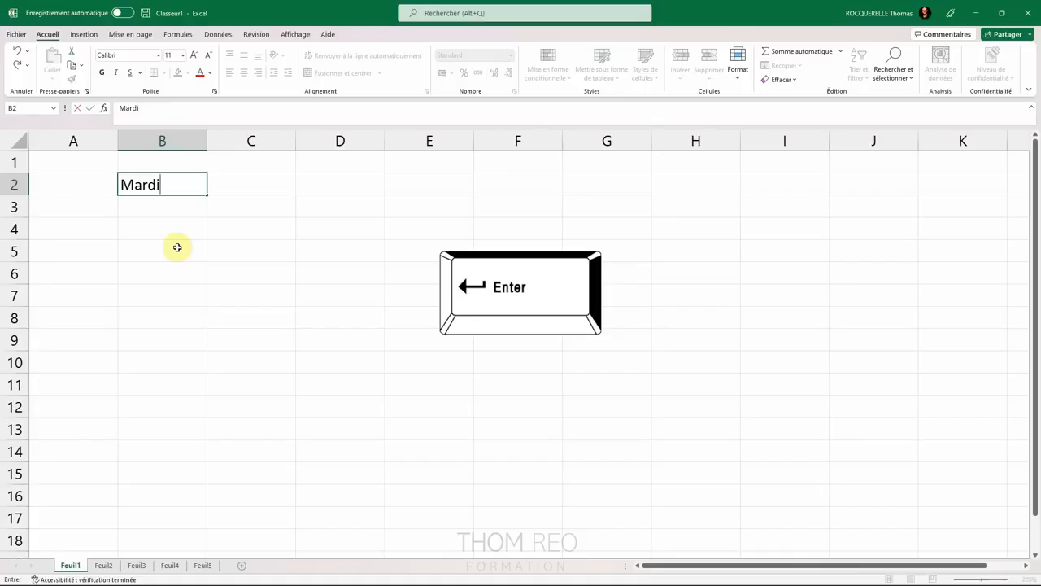
key("Return")
Step: Reopen the text in cell B2 for in-cell editing and exit the cell
key("Up")
key("F2")
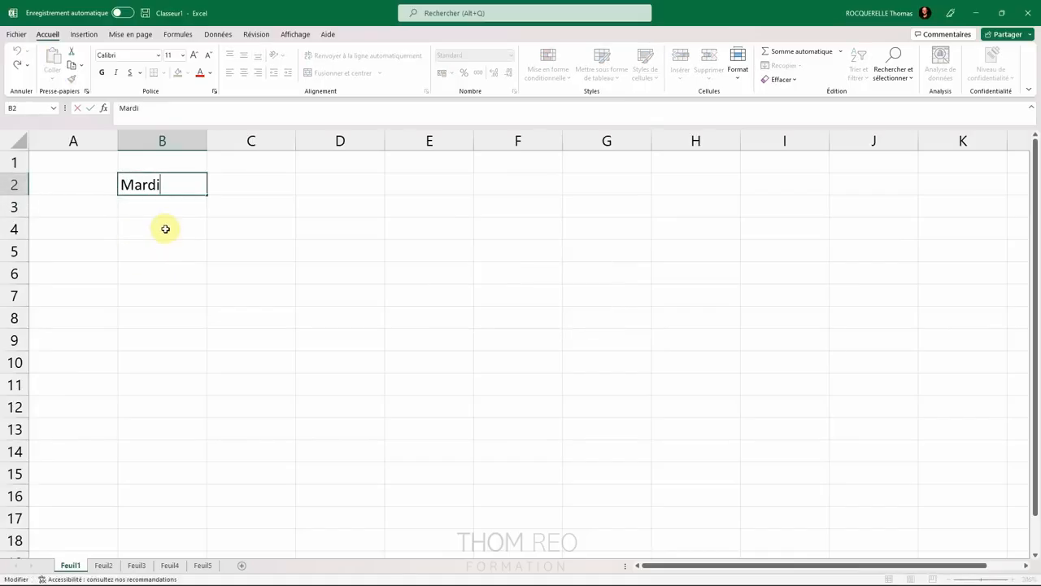
left_click(303, 207)
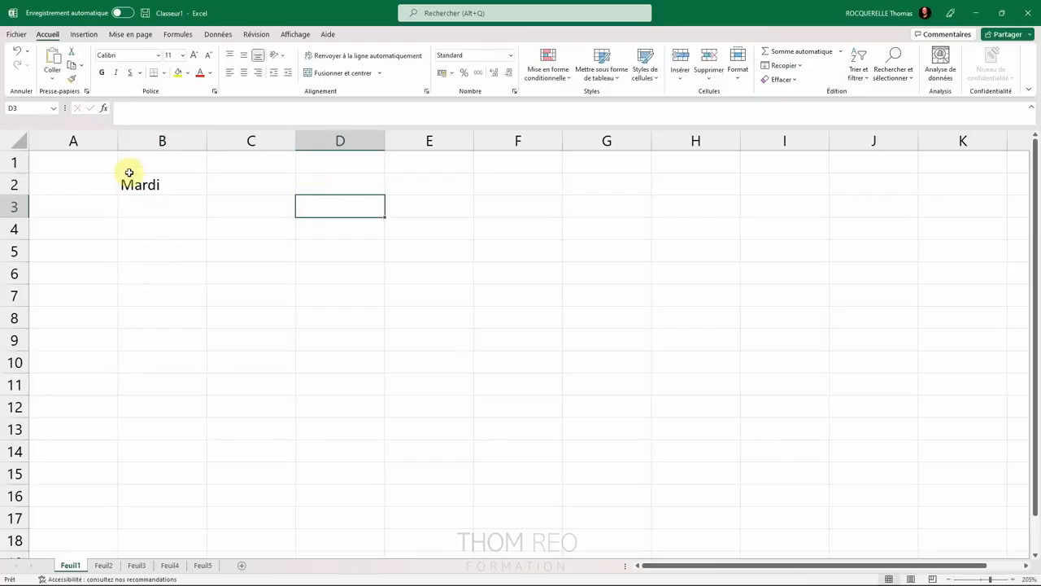
Step: Delete the last two letters of Mardi in cell B2 and retype them as "di"
left_click(177, 183)
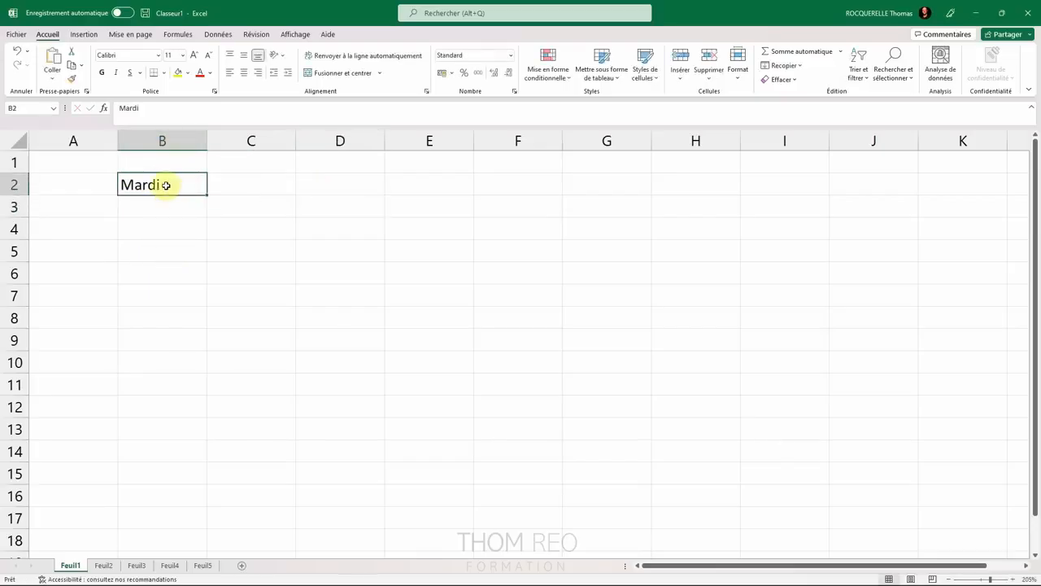
left_click(148, 107)
key("BackSpace")
key("BackSpace")
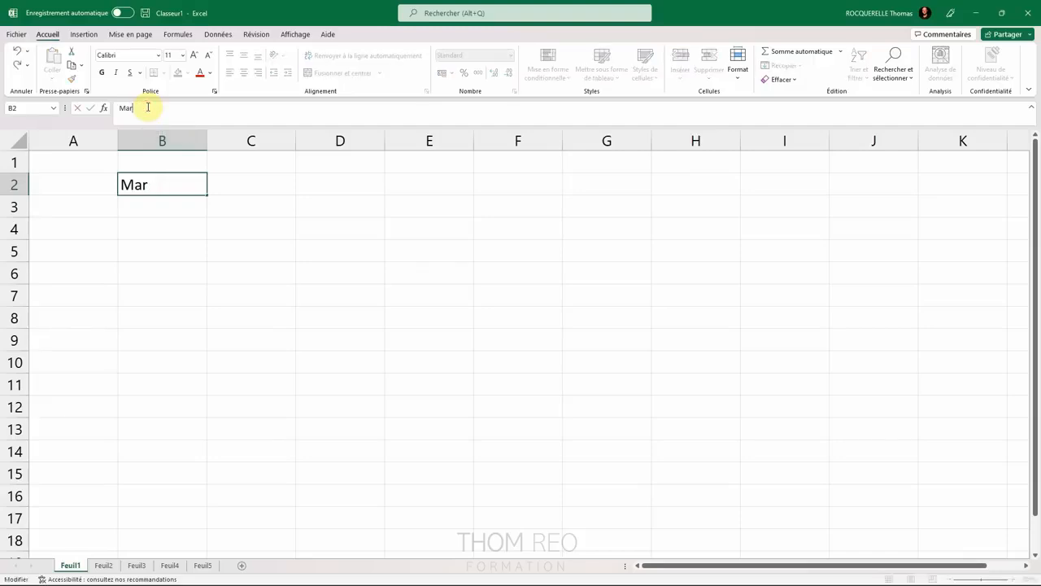
type("di")
left_click(232, 208)
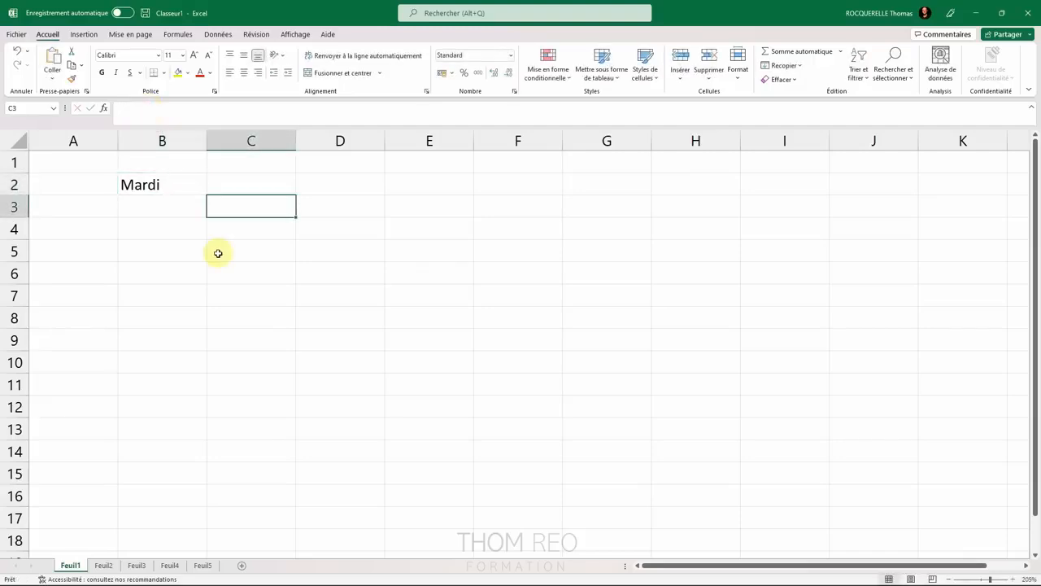
Step: Extend the weekday in B2 as an automatic series down to cell B16
left_click(153, 185)
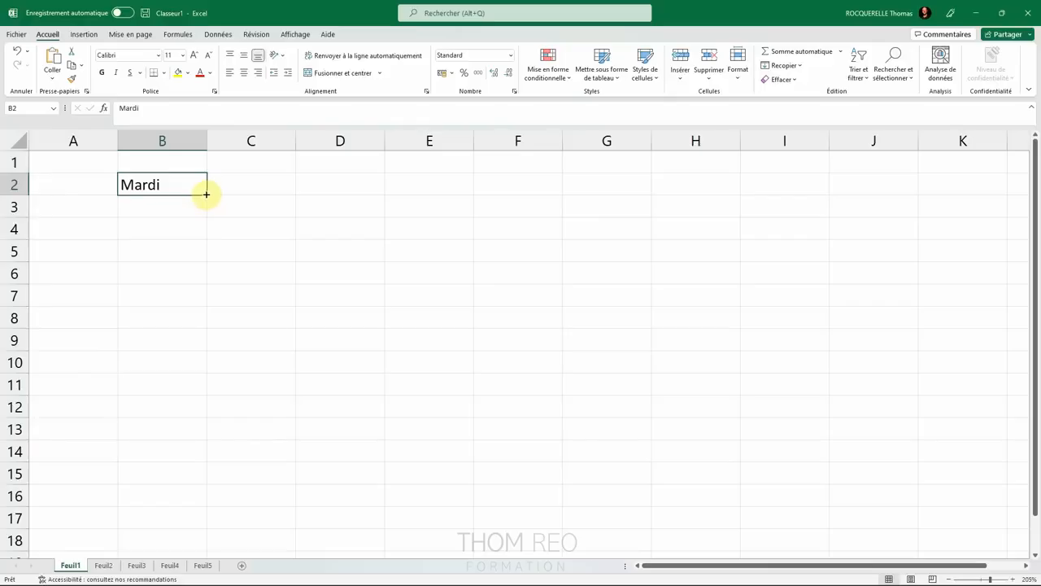
left_click_drag(207, 194, 203, 497)
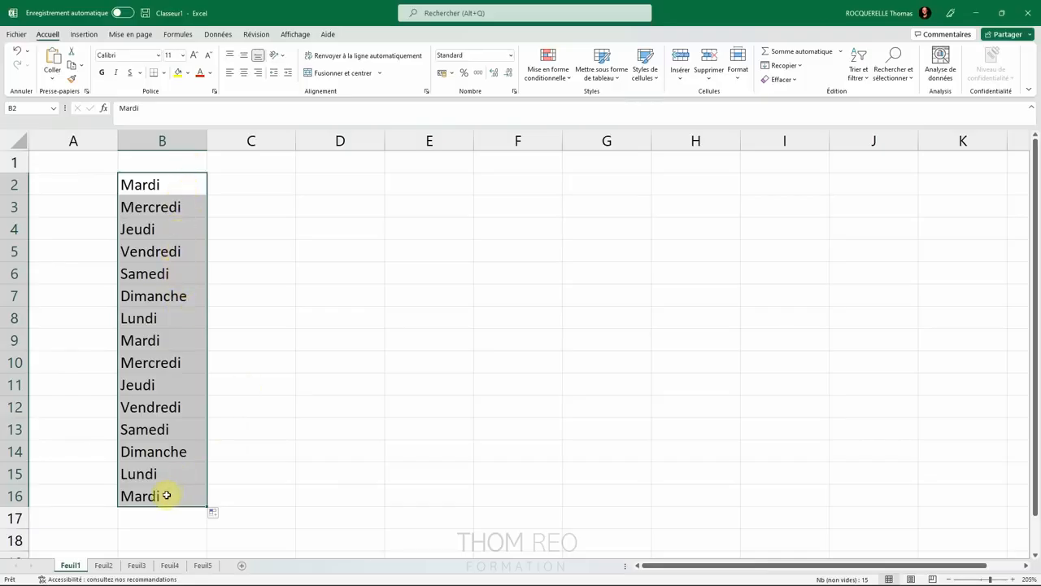
Step: Enter the month Juillet in cell D2 and extend it as an automatic series of months down to D16
left_click(305, 184)
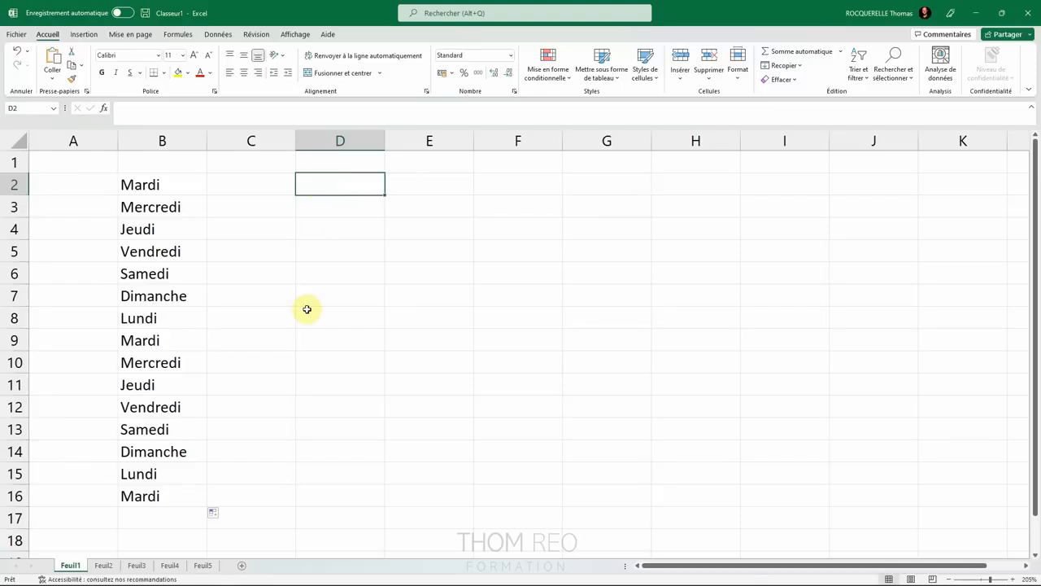
type("Juillet")
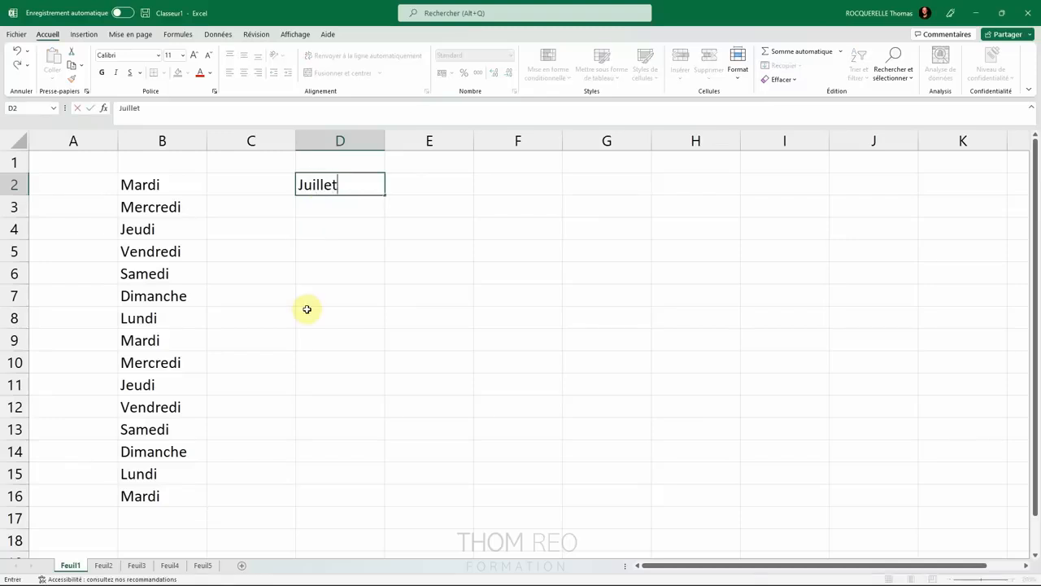
key("Return")
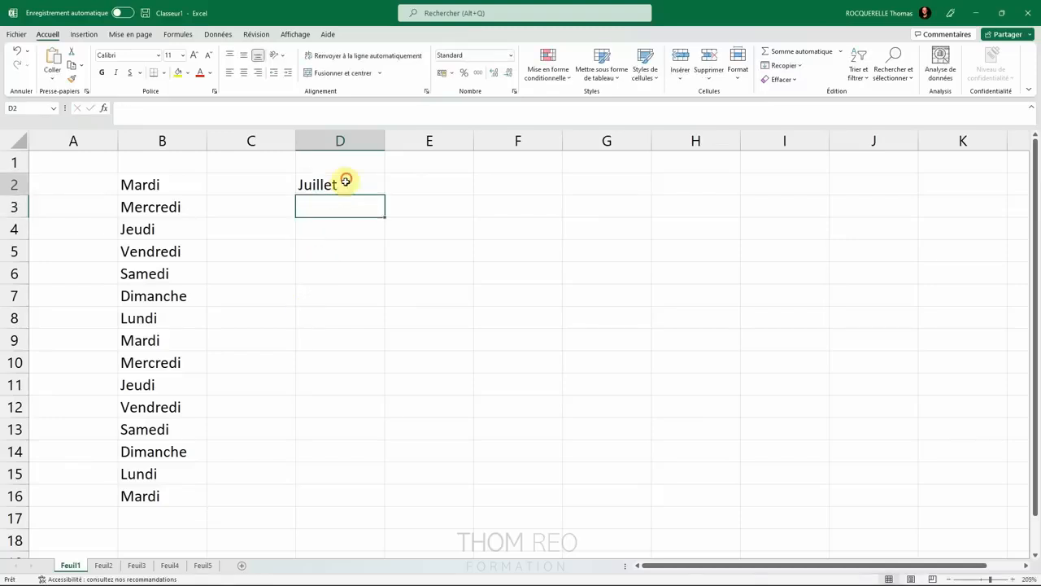
left_click(344, 180)
left_click_drag(387, 193, 358, 507)
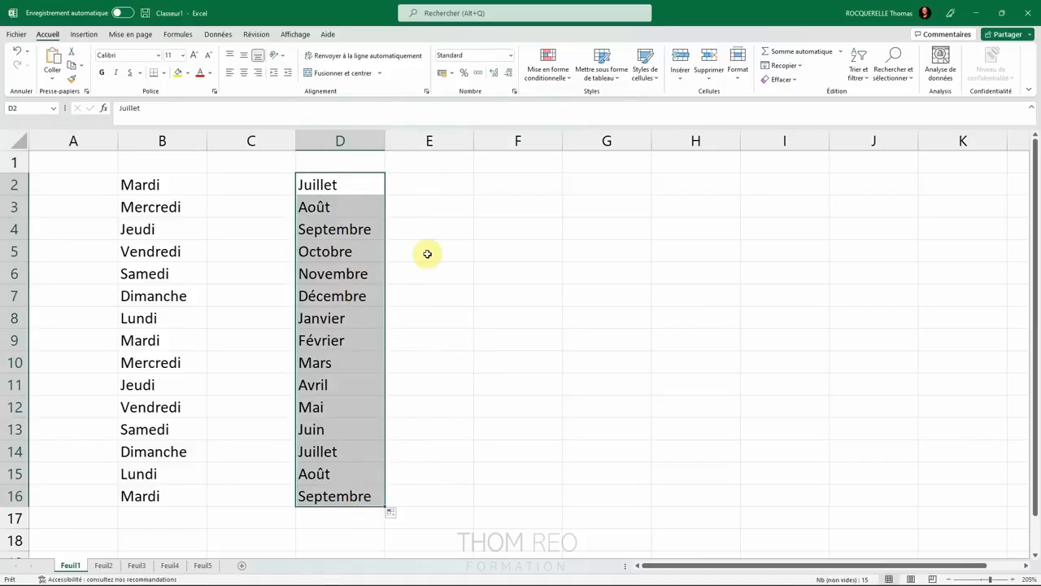
Step: Enter the date 16/02/2045 in cell F2 and extend it as a daily date series down to F16
key("Right")
key("Right")
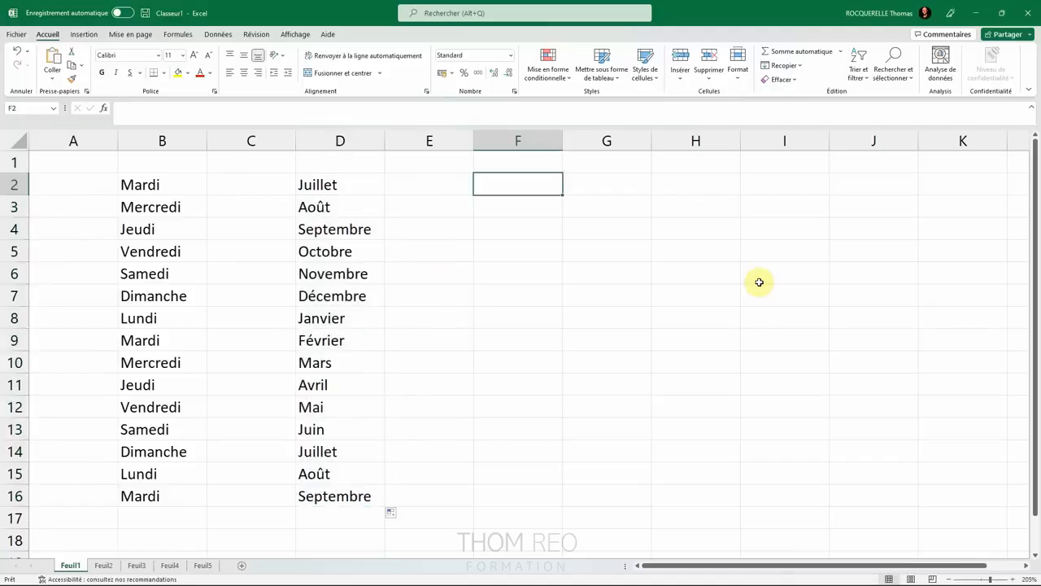
type("16")
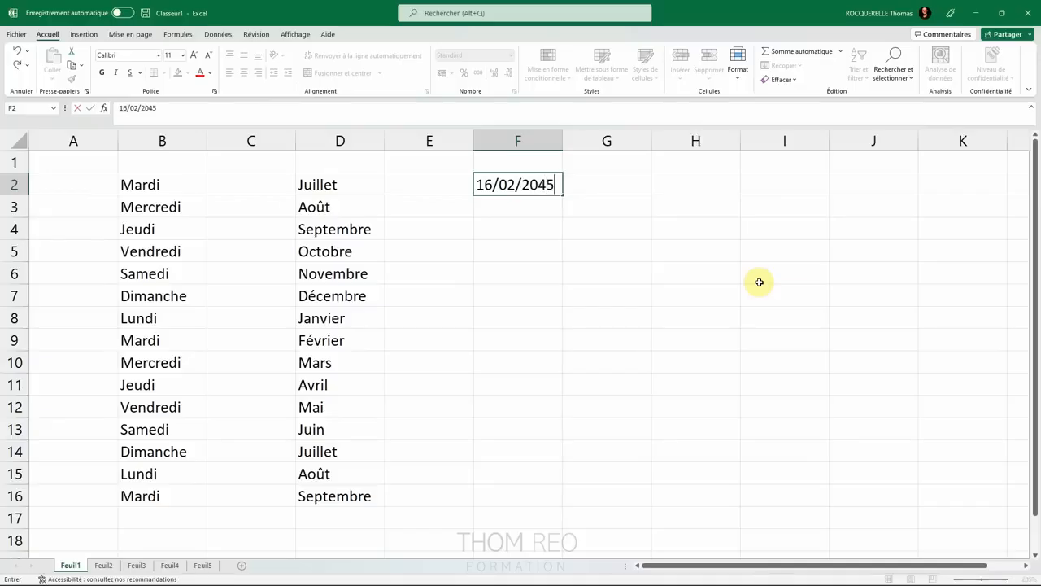
type("/02/2045")
key("Return")
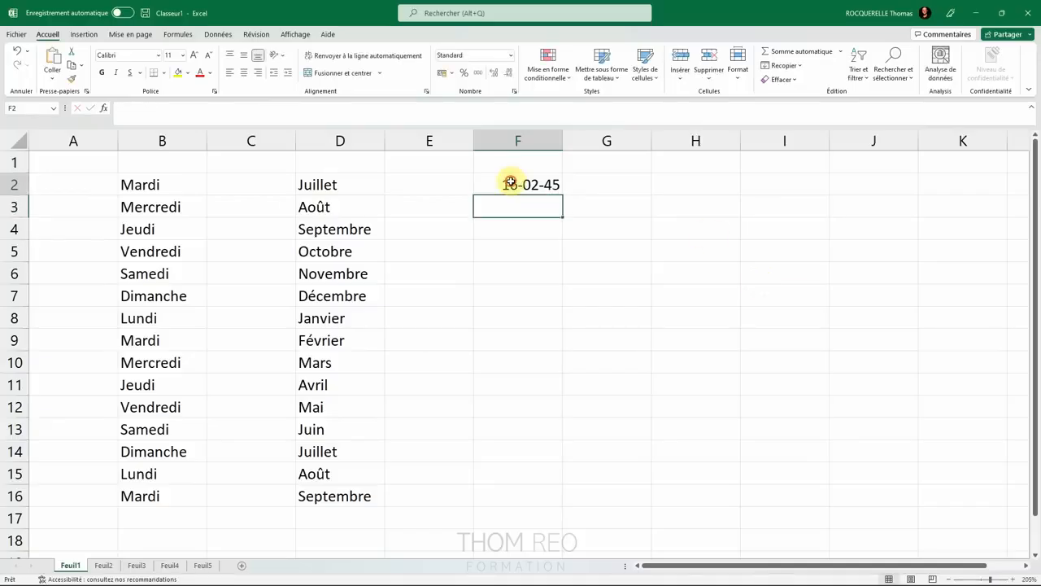
left_click(512, 183)
left_click_drag(562, 194, 558, 505)
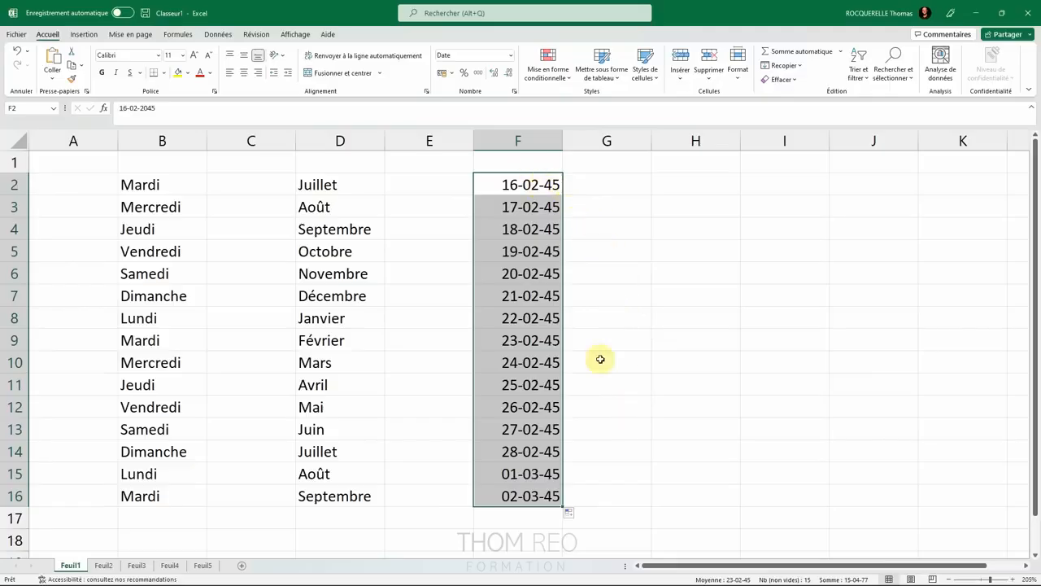
Step: Format the dates in F2:F16 with the Date type 14-03-2012, showing a four-digit year
left_click(530, 445)
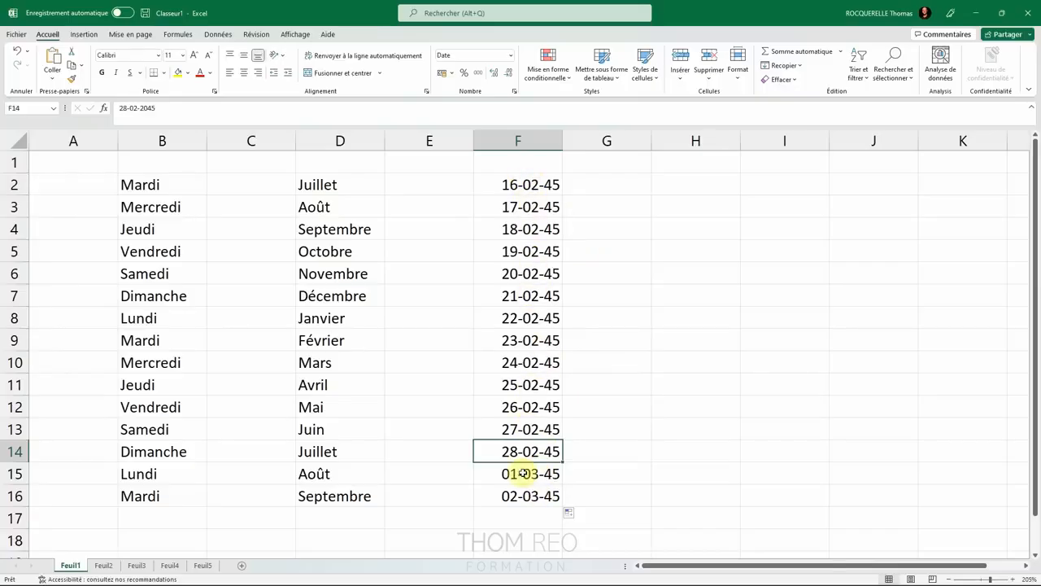
left_click(519, 184)
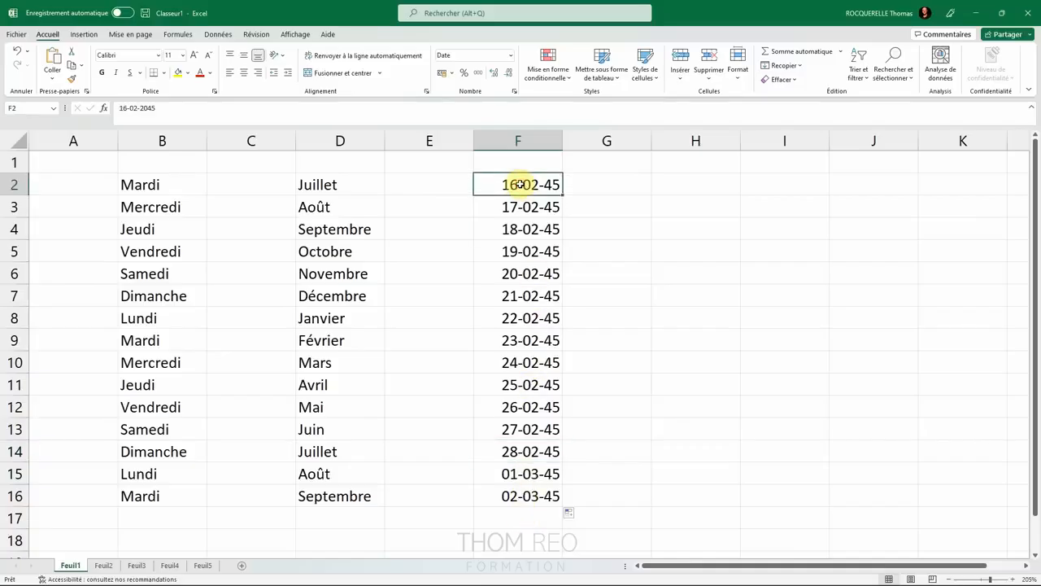
left_click_drag(520, 184, 516, 495)
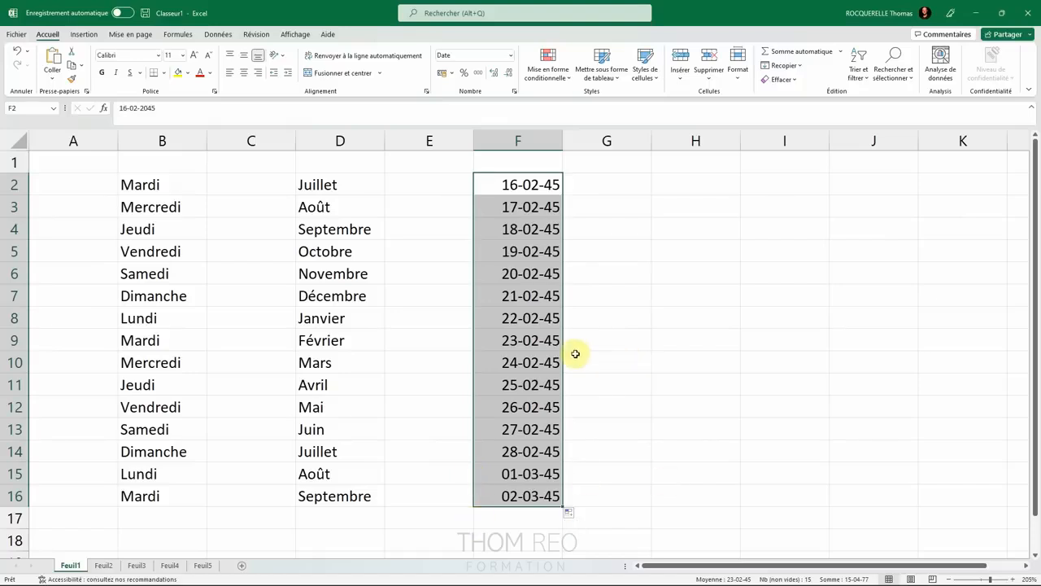
right_click(521, 342)
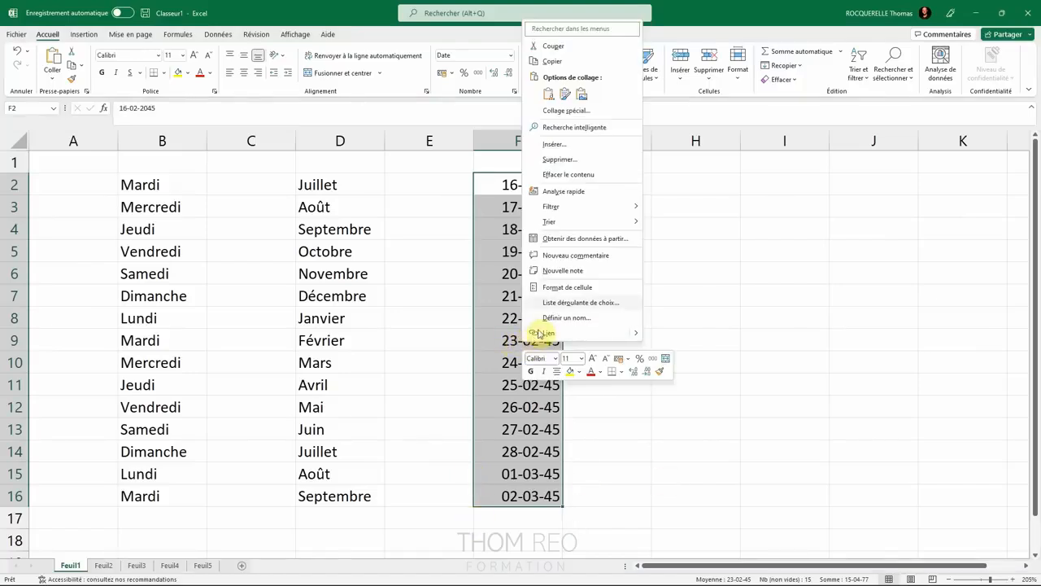
left_click(550, 288)
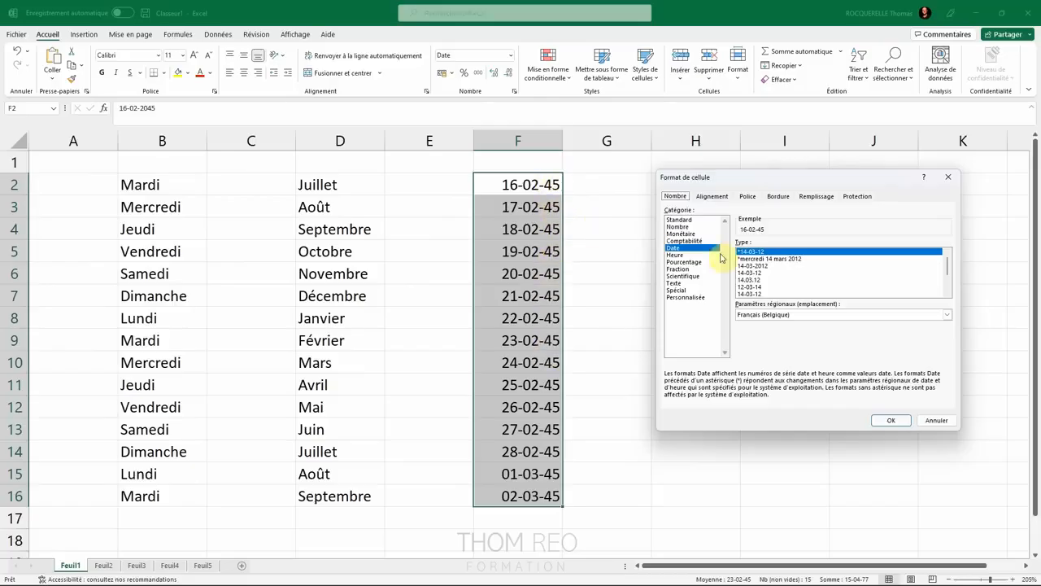
left_click(756, 266)
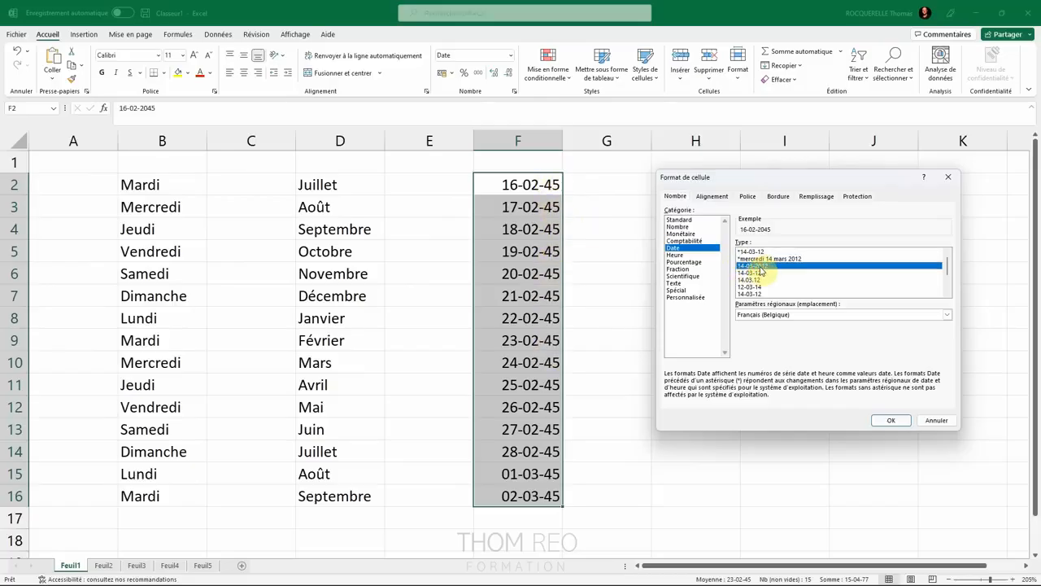
left_click(892, 420)
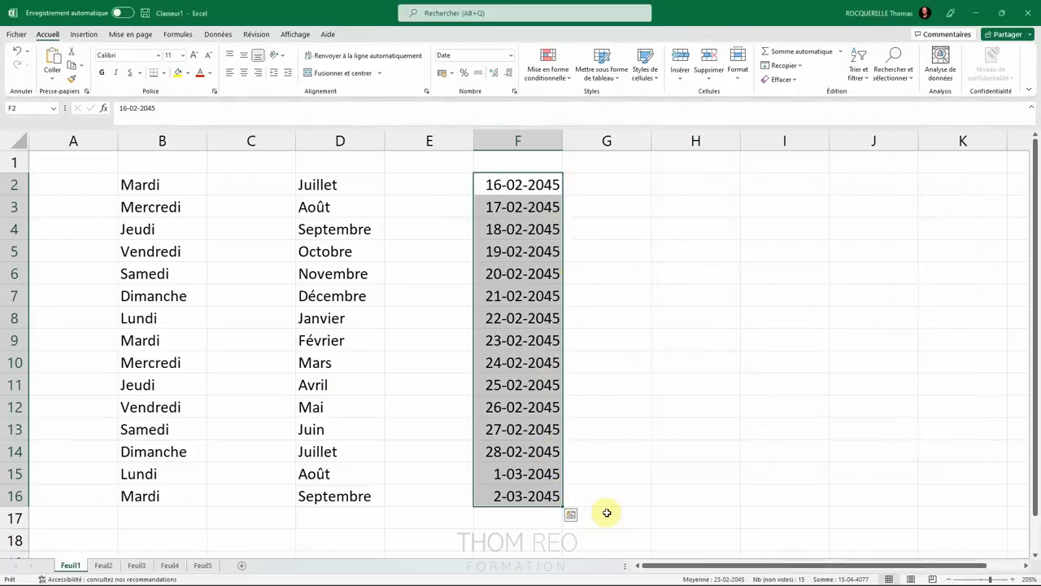
Step: Change the date format of F2:F16 to the long type "mercredi 14 mars 2012"
right_click(522, 327)
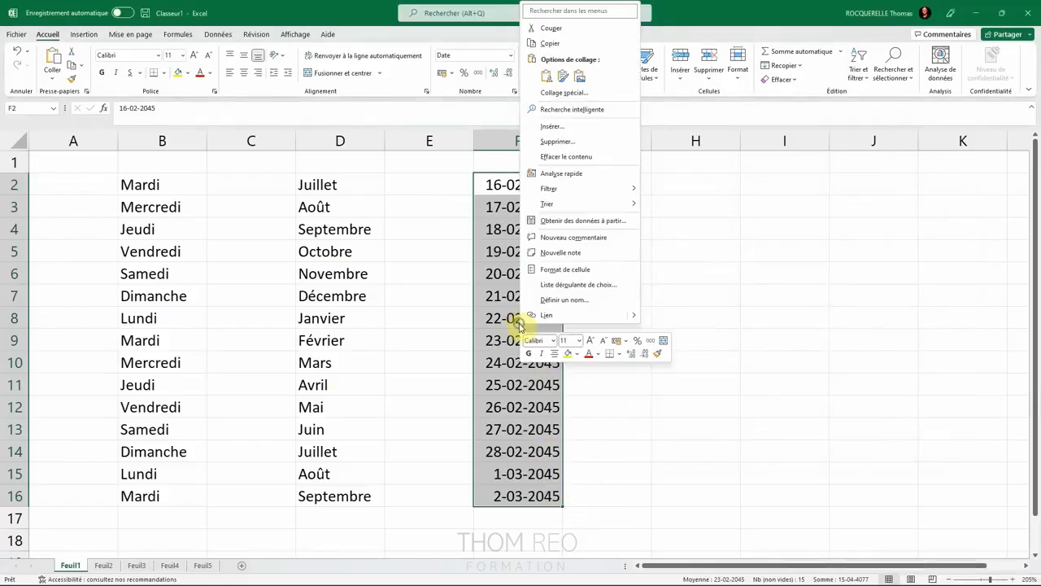
left_click(553, 274)
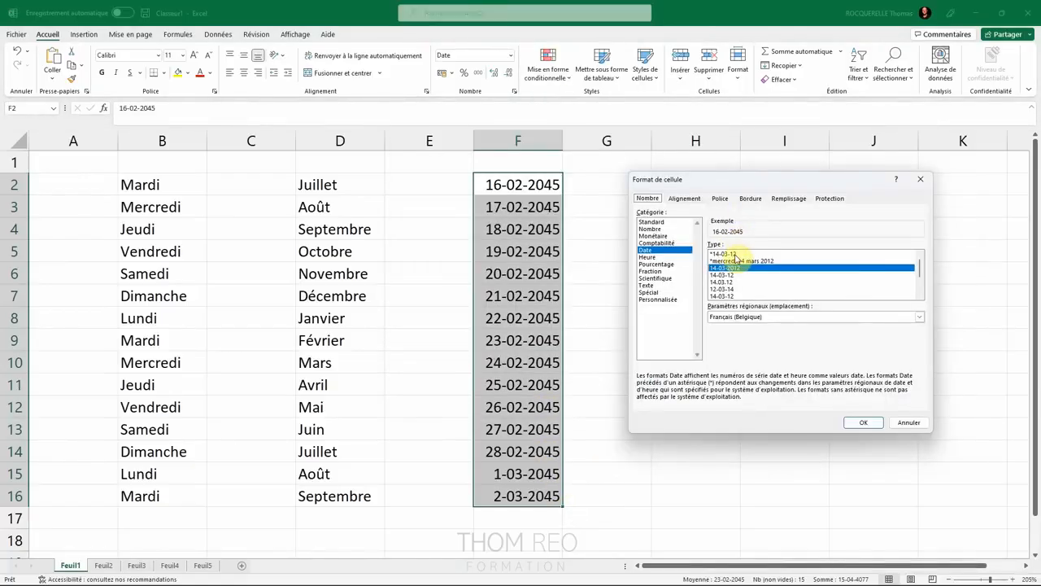
left_click(734, 260)
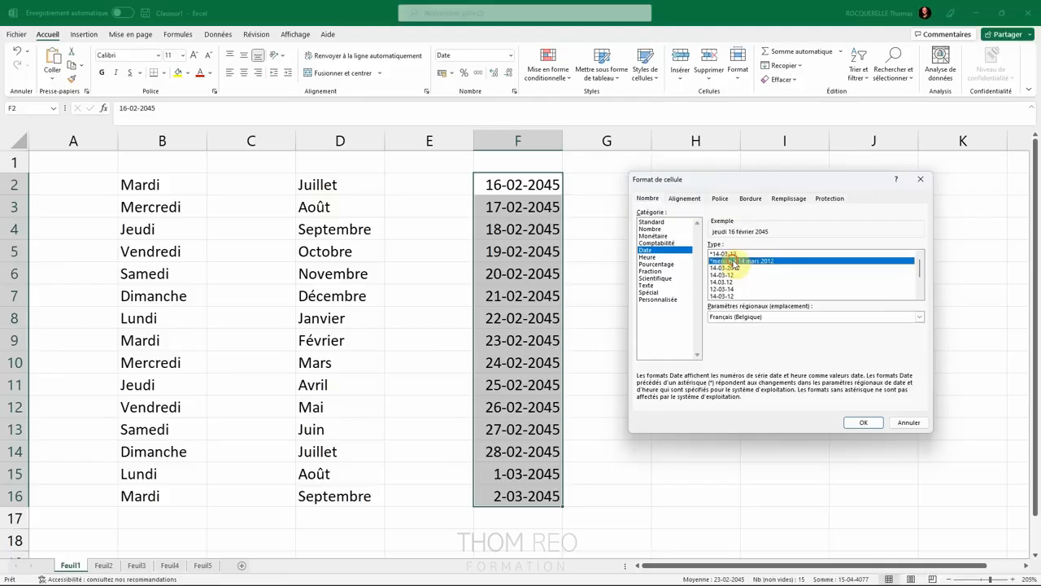
left_click(863, 423)
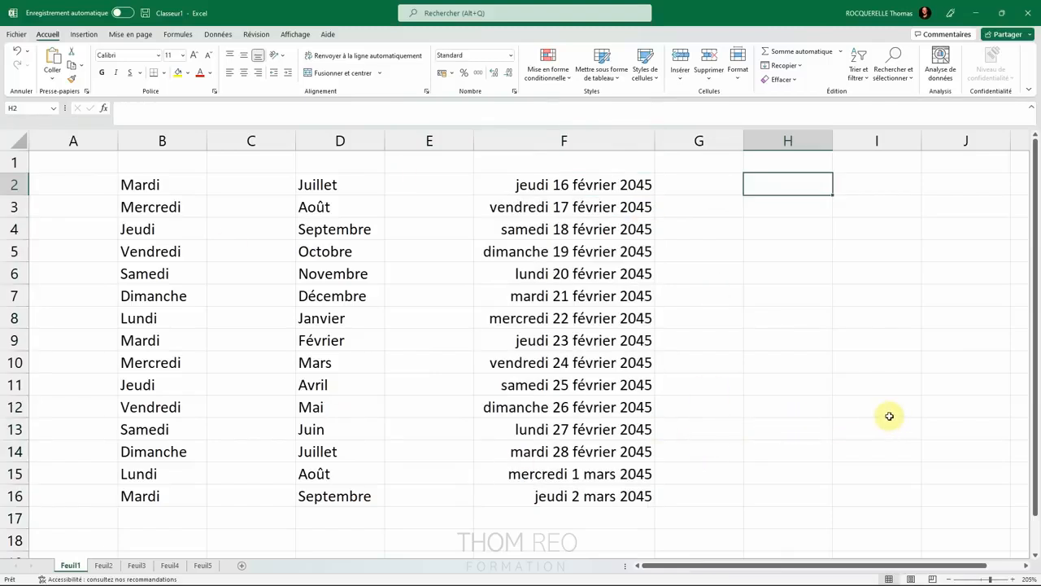
Step: Enter 17 in cell H2 and extend it down to H16 as a series incrementing by one
type("17")
key("Return")
left_click(793, 184)
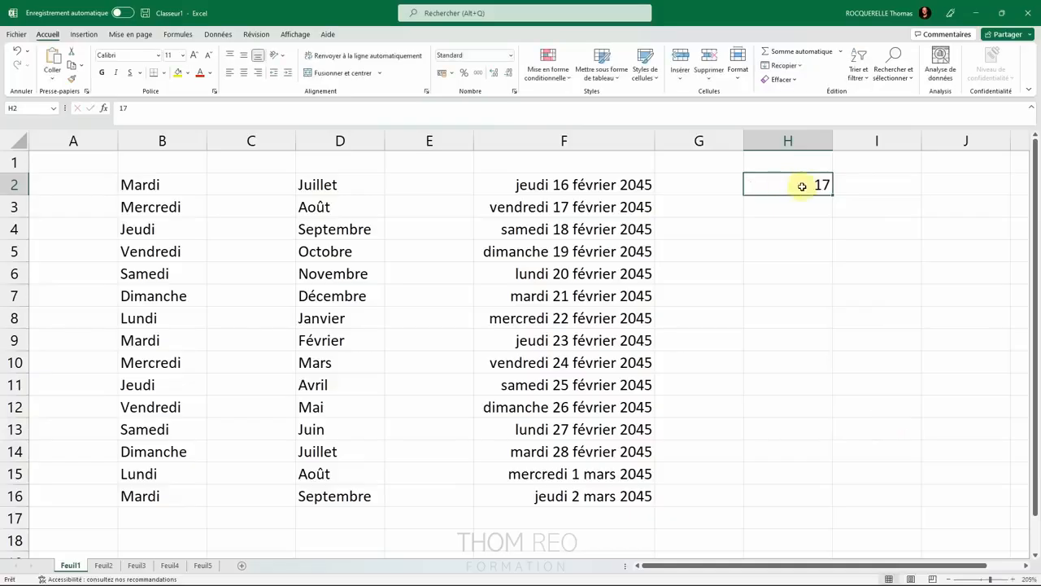
left_click_drag(832, 194, 819, 506)
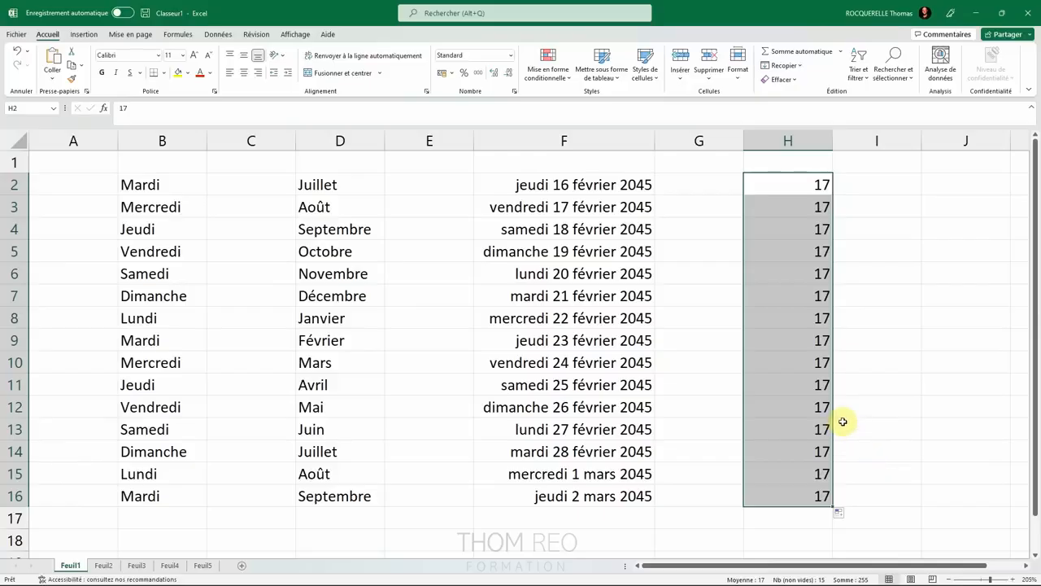
left_click(843, 515)
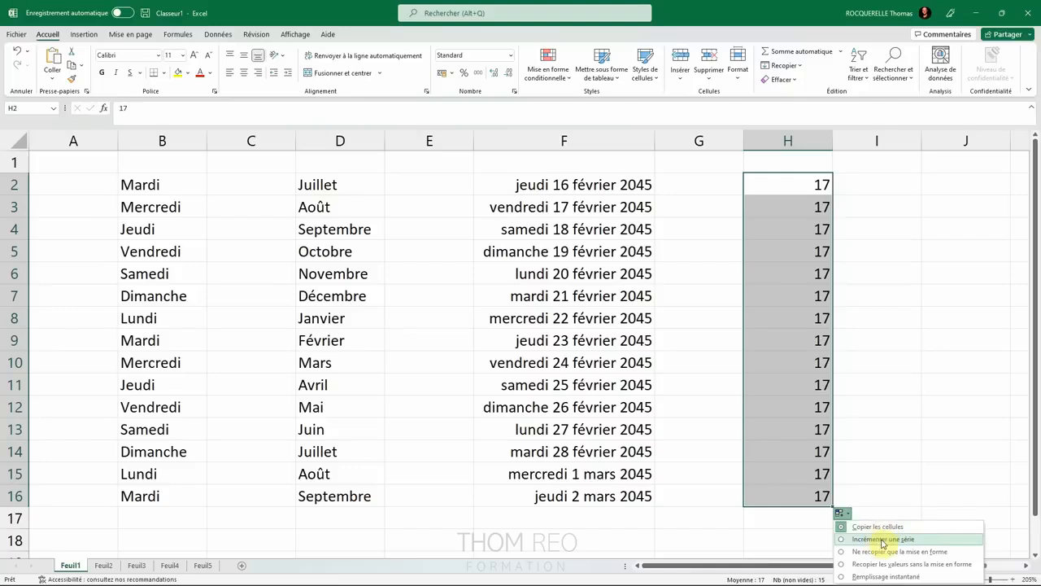
left_click(898, 541)
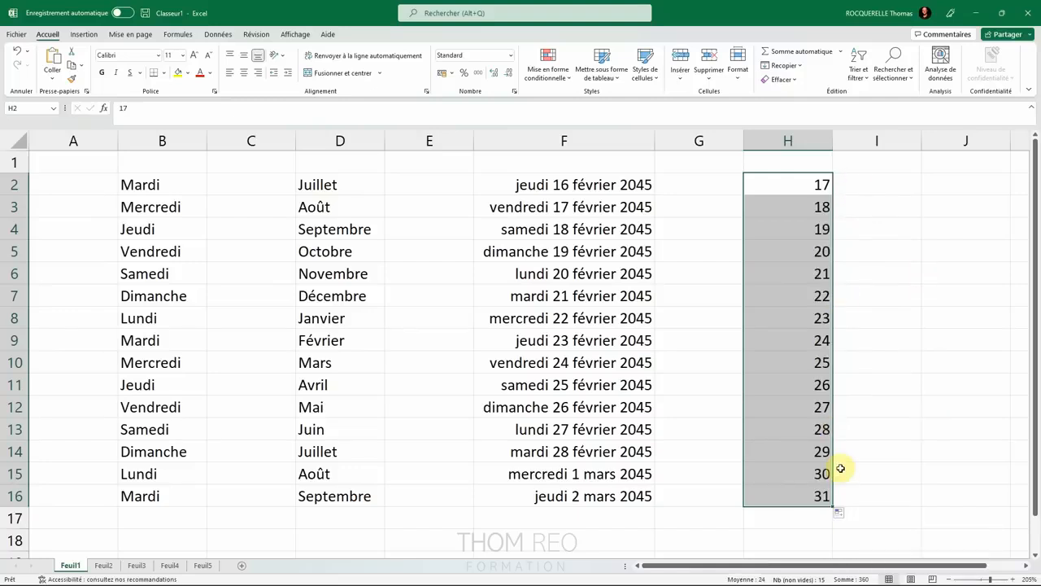
Step: Enter 1 in J2 and 4 in J3, and extend the pair as a number series down to J16
left_click(1027, 568)
left_click(1027, 569)
left_click(1027, 569)
left_click(1026, 569)
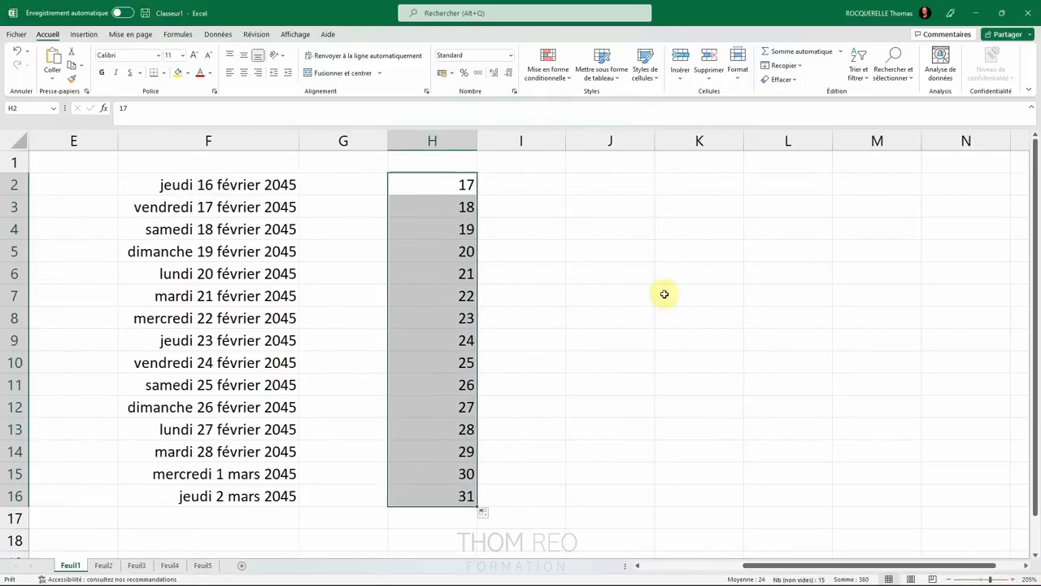
left_click(596, 178)
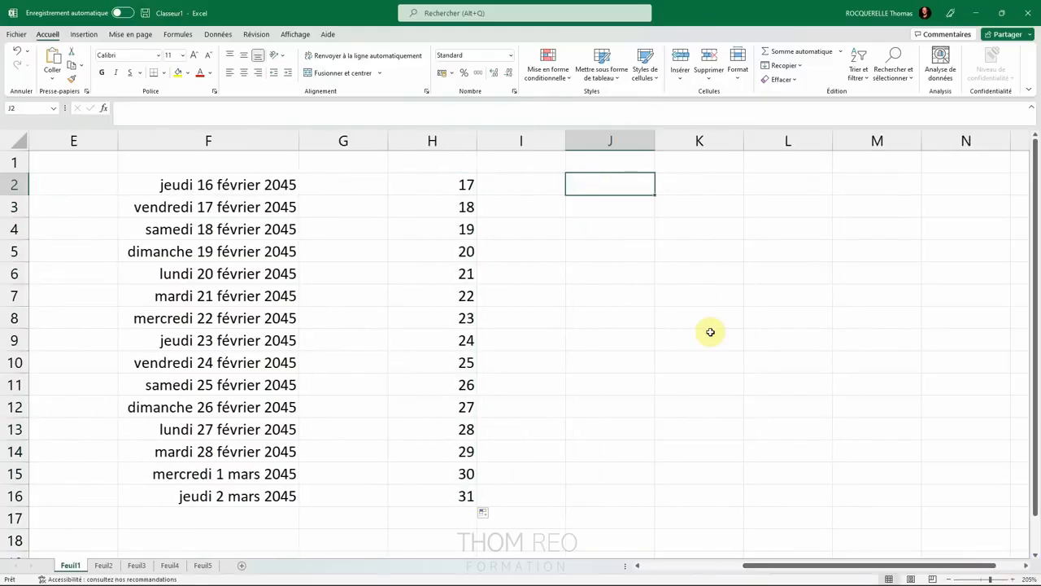
type("1")
key("Return")
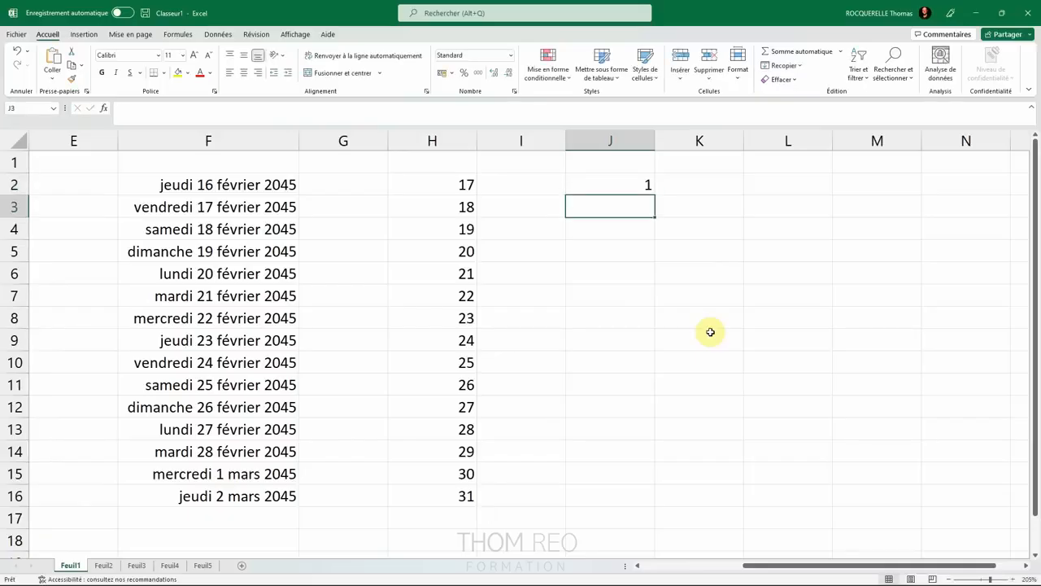
type("4")
key("Return")
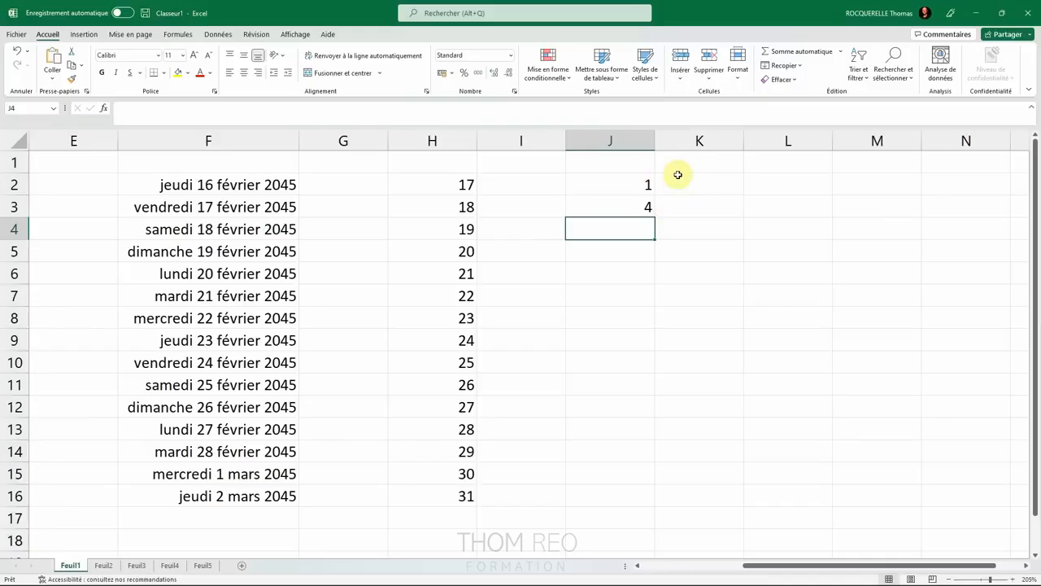
left_click(609, 183)
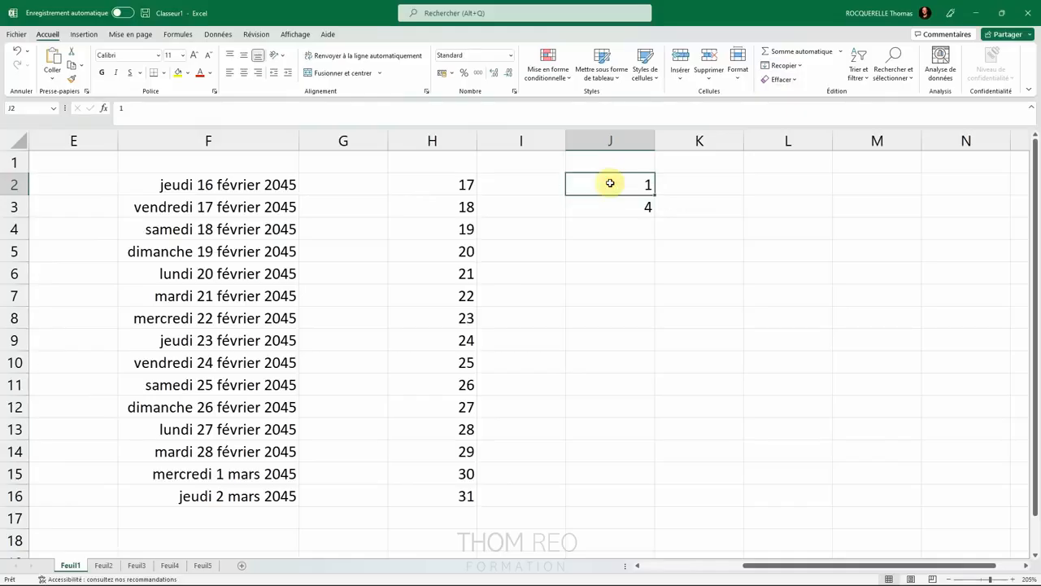
left_click_drag(609, 183, 642, 506)
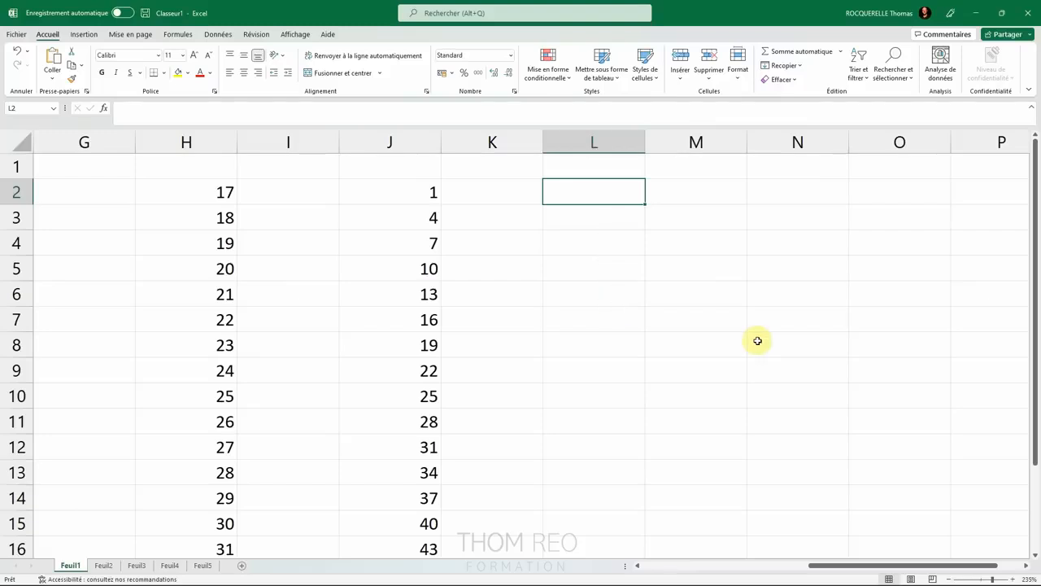
Step: Enter the amounts 1,45, 20,01, 22, 147,99 and 1084,12 in cells L2 to L6
type("1,45")
key("Return")
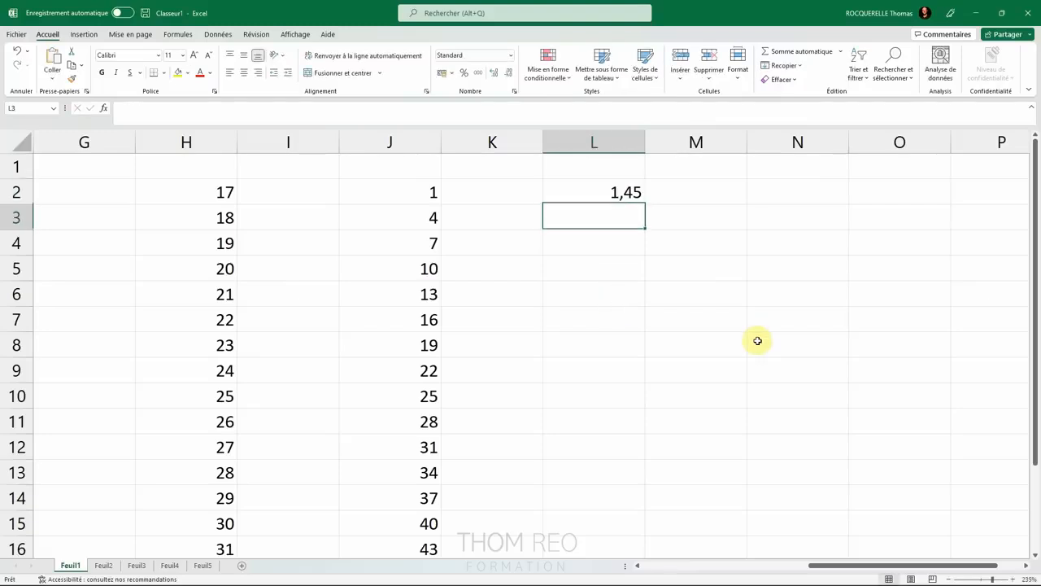
type("20,01")
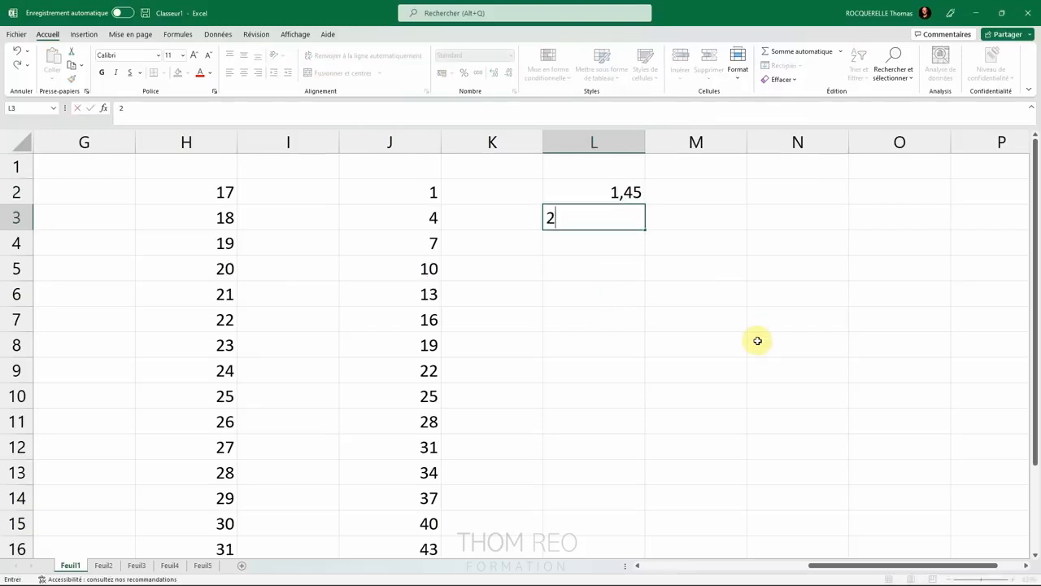
key("Return")
type("22")
key("Return")
type("147,99")
key("Return")
type("1084,12")
key("Return")
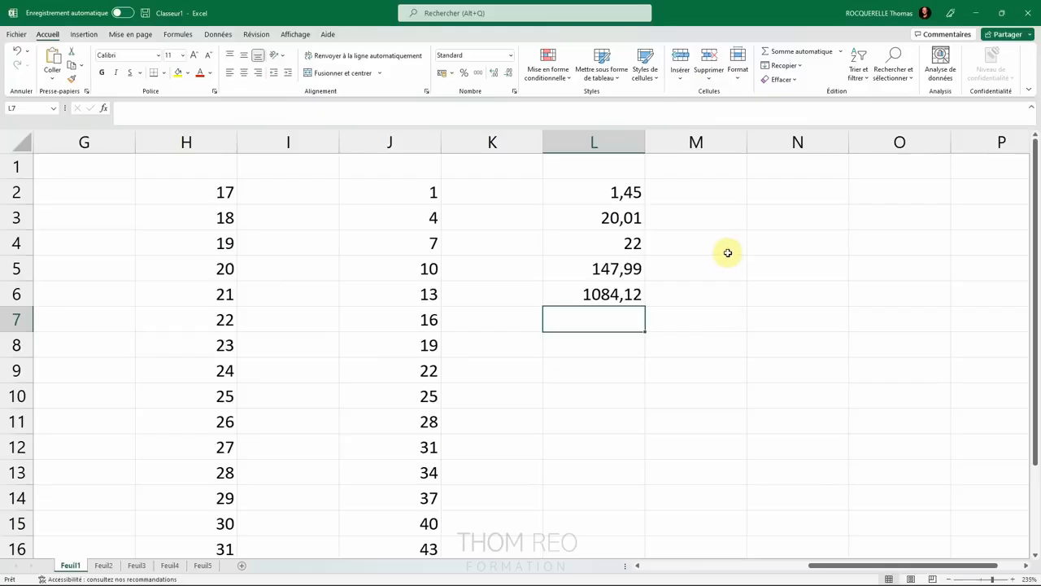
Step: Apply the Monétaire number format to the whole of column L
left_click_drag(600, 192, 600, 296)
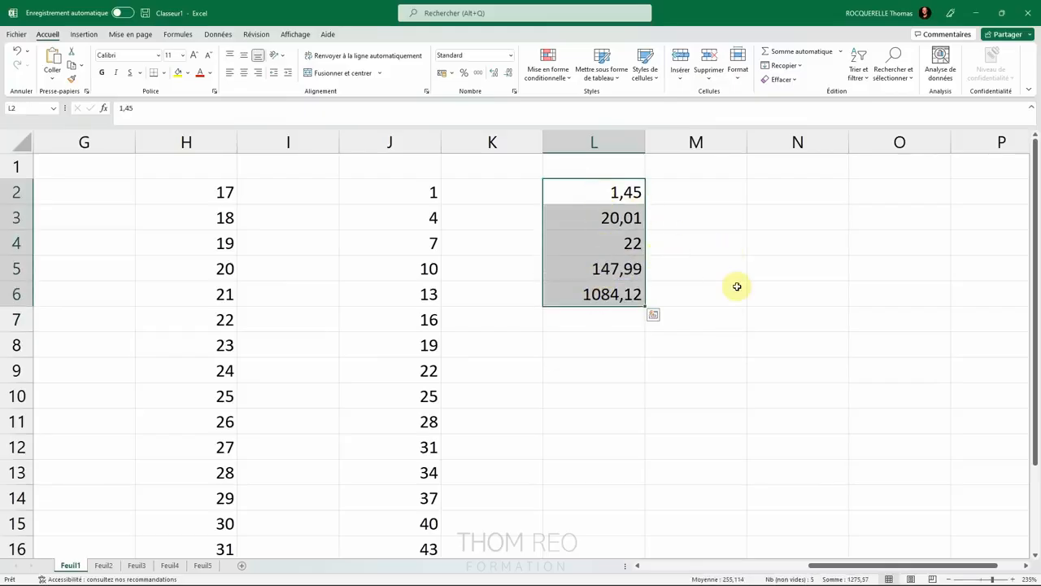
left_click(703, 251)
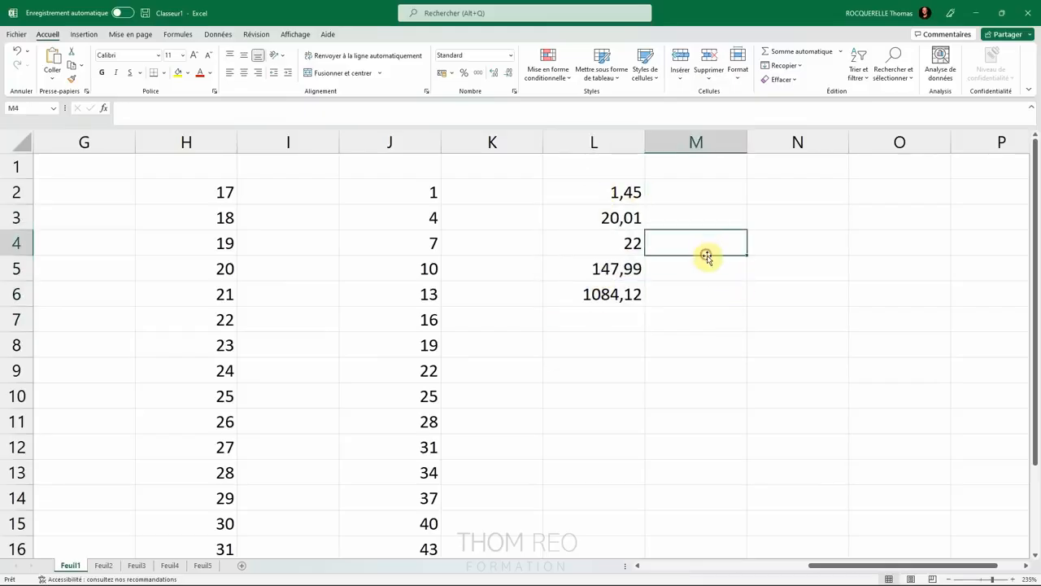
left_click(594, 140)
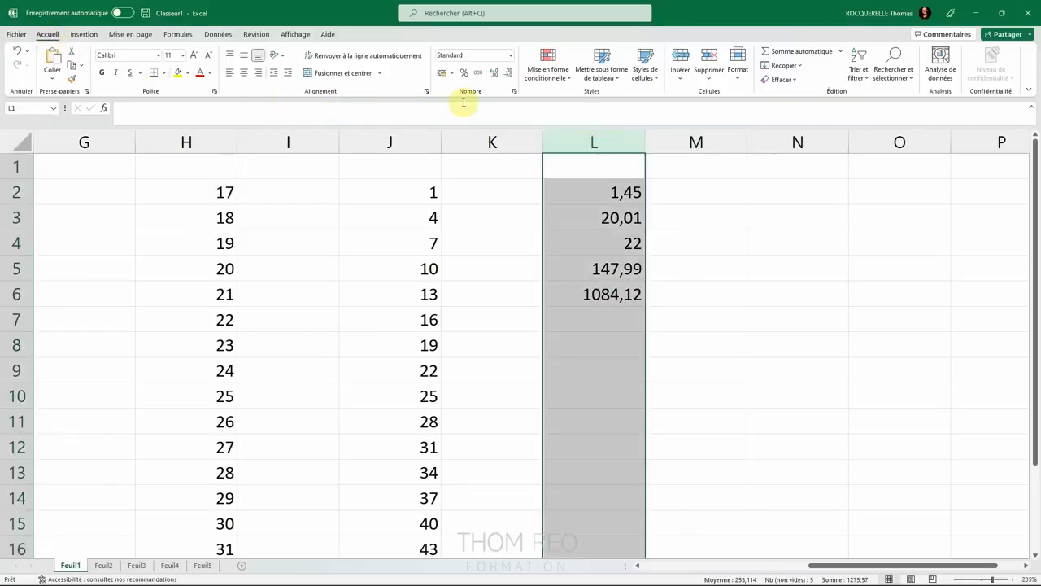
left_click(511, 55)
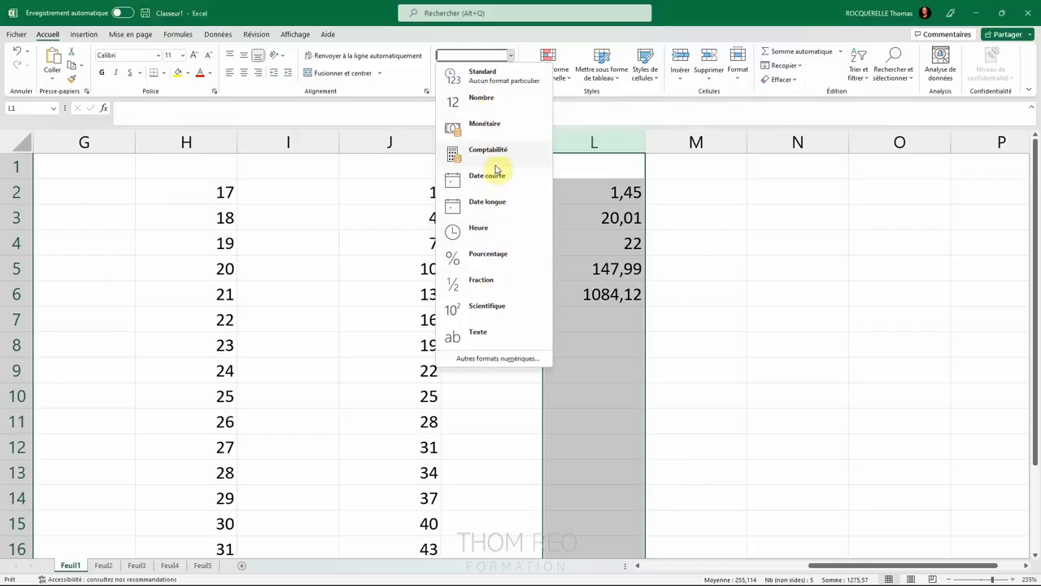
left_click(483, 128)
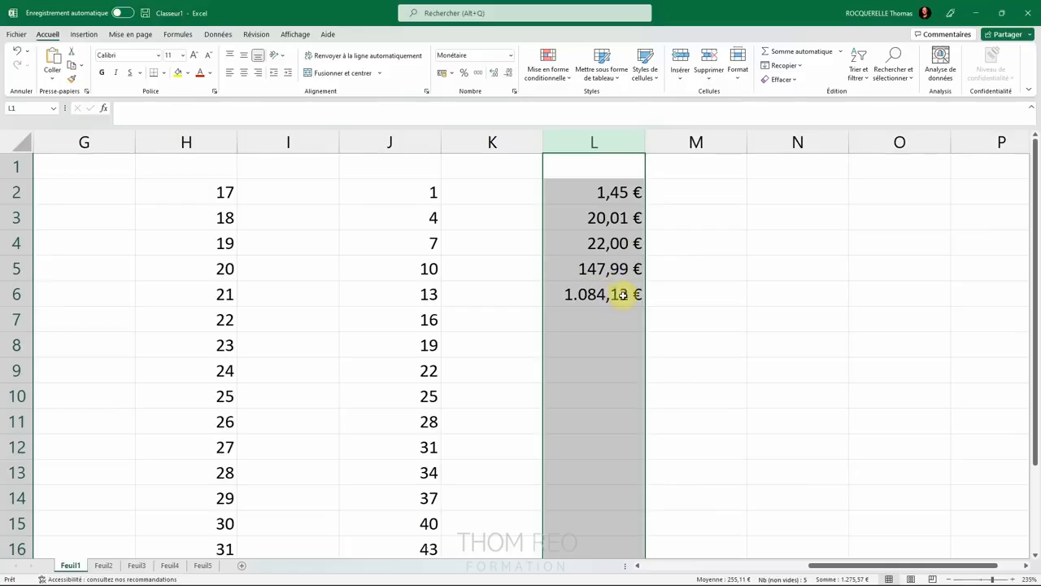
left_click(690, 318)
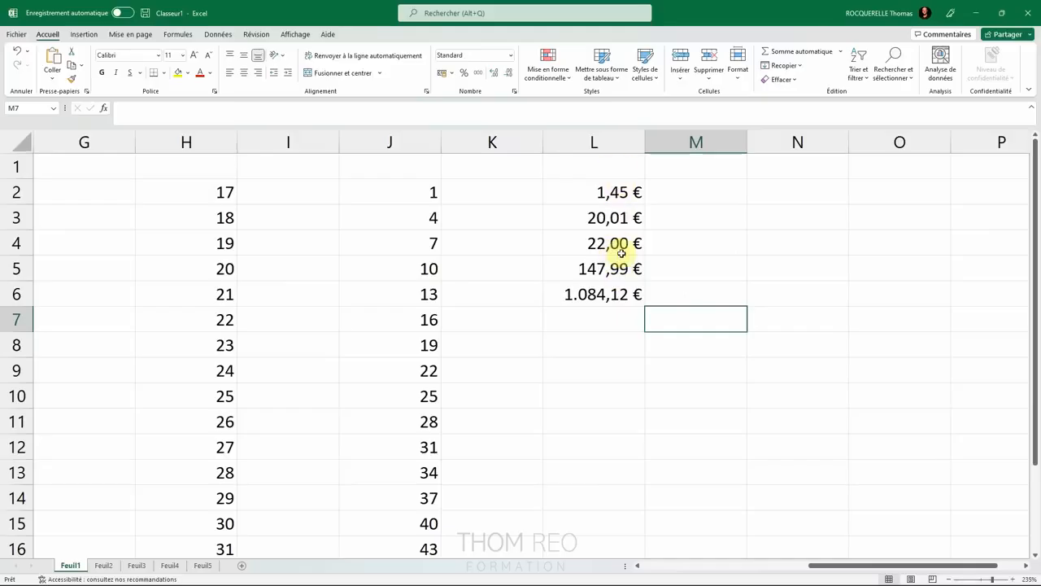
Step: Open the cell format settings for the whole of column N and choose the Monétaire category
left_click(797, 141)
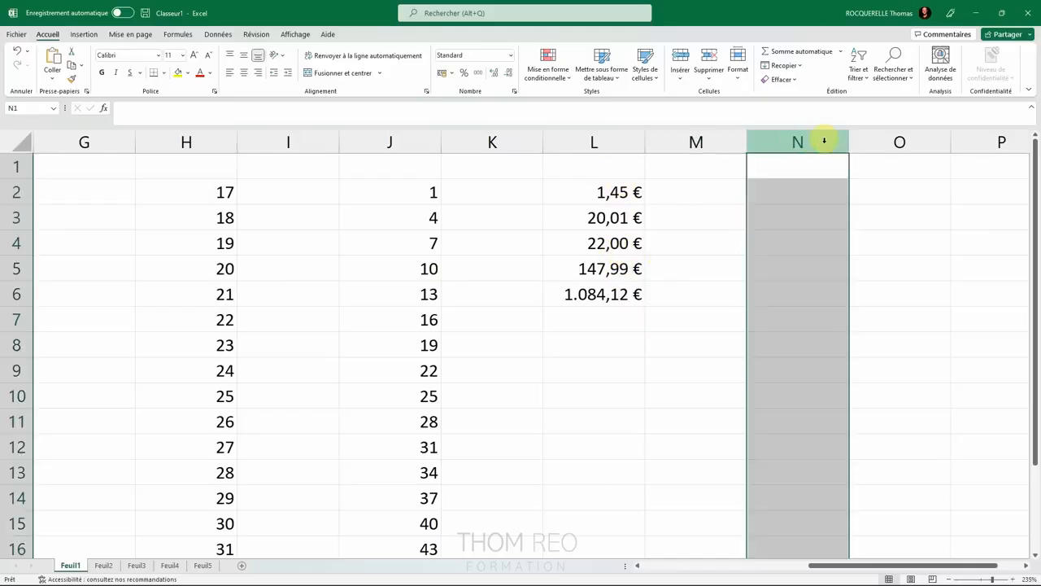
right_click(818, 141)
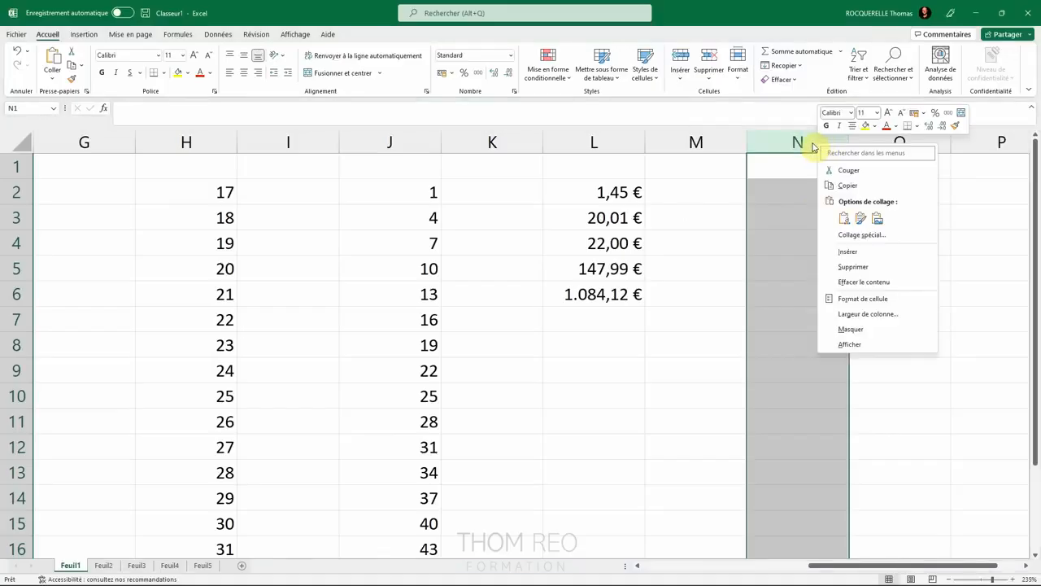
left_click(854, 298)
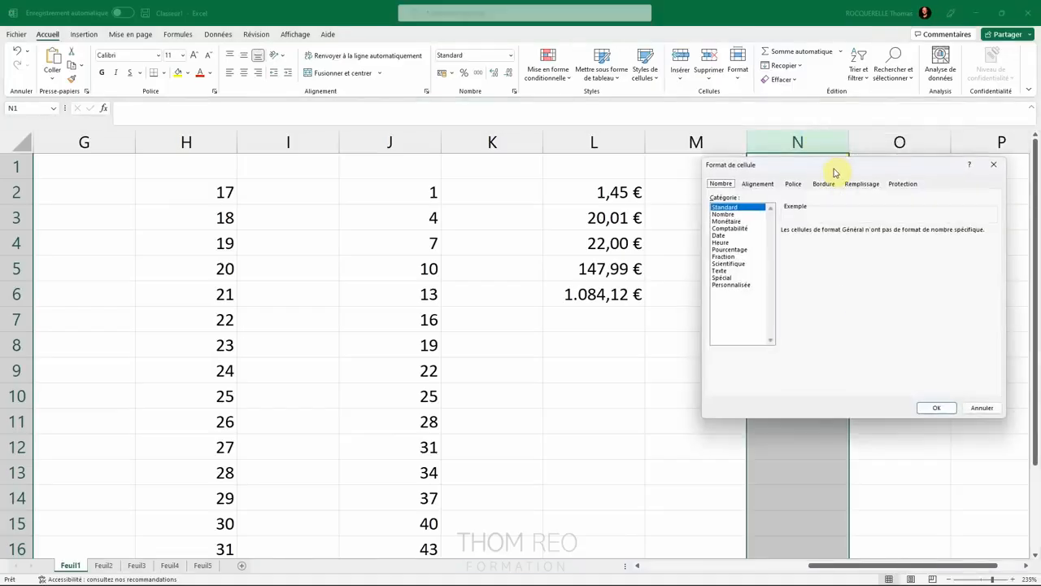
left_click(732, 221)
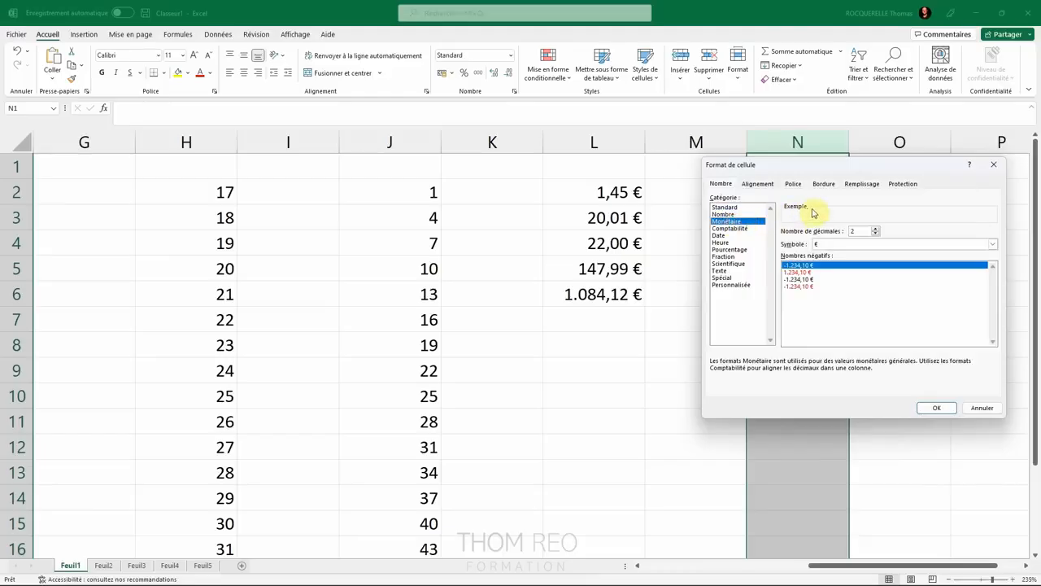
Step: Try the currency format with 0 decimal places and return it to 2
left_click(876, 229)
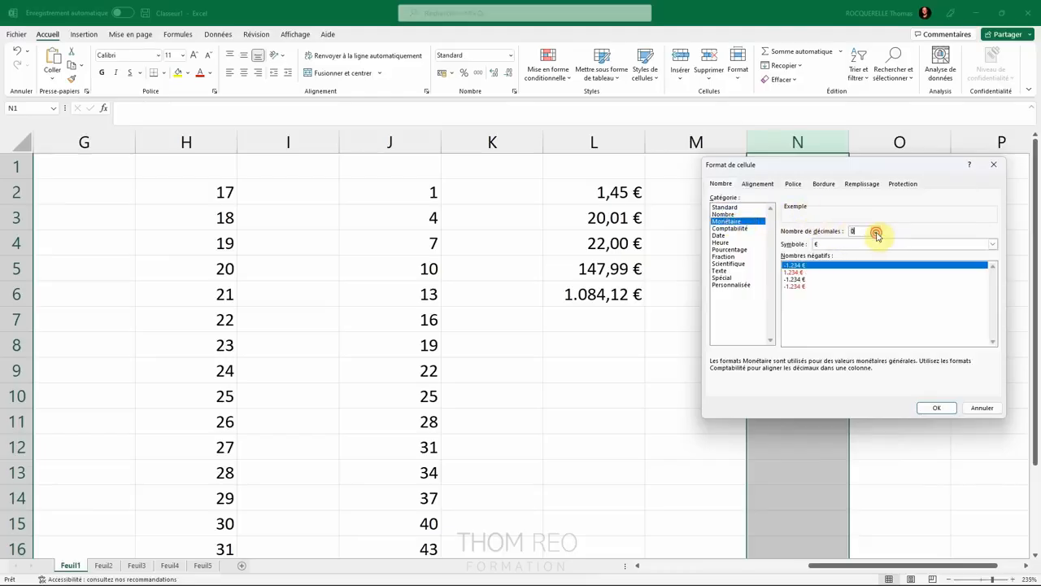
left_click(876, 234)
left_click(876, 233)
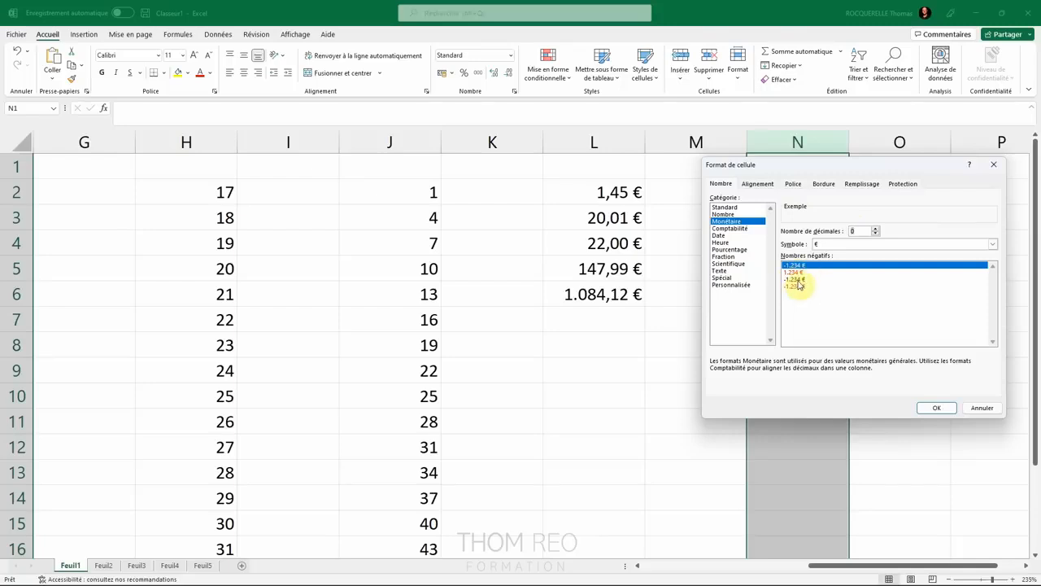
left_click(876, 230)
left_click(877, 230)
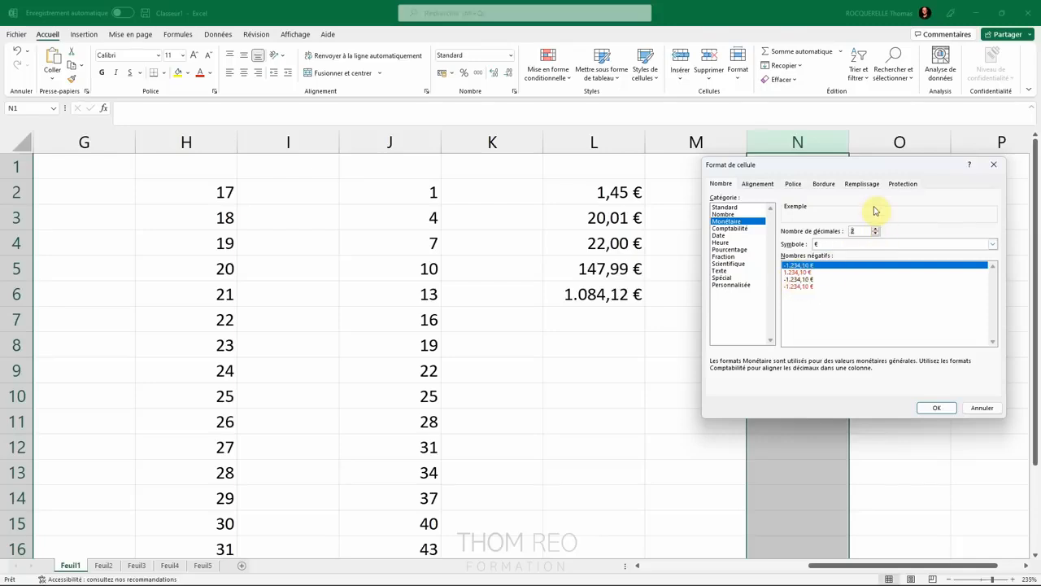
Step: Set the currency symbol to $ Anglais (États-Unis) and apply the format to column N
left_click(910, 248)
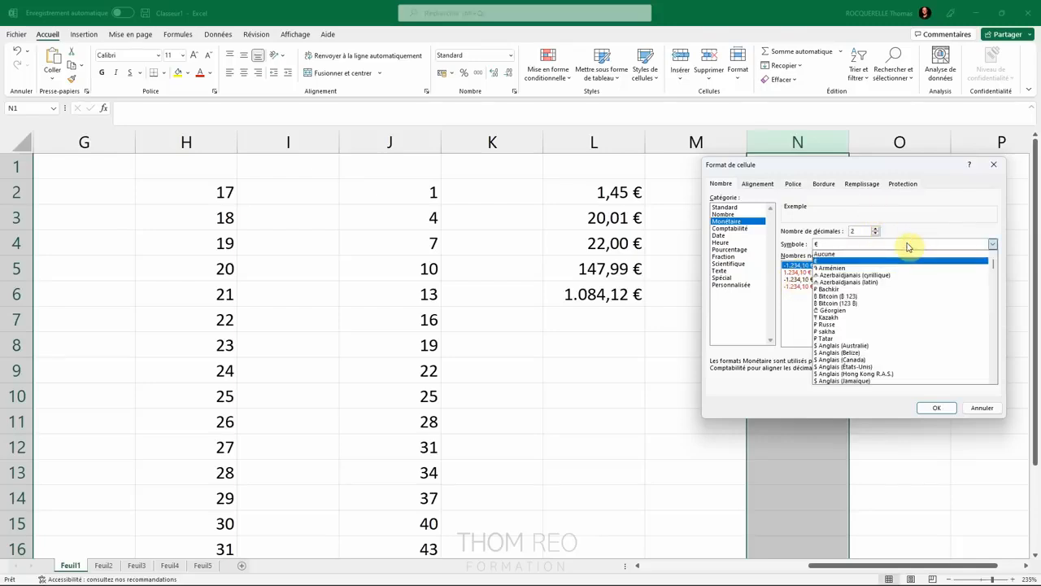
left_click(846, 366)
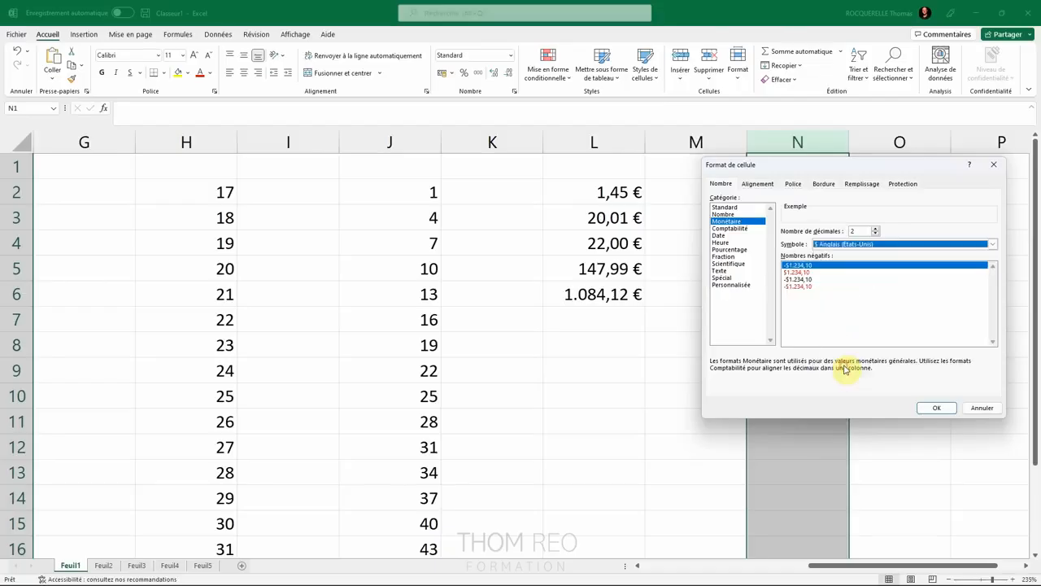
left_click(936, 408)
Step: Enter the amounts 51,06 in cell N2 and 25 in cell N3
left_click(821, 198)
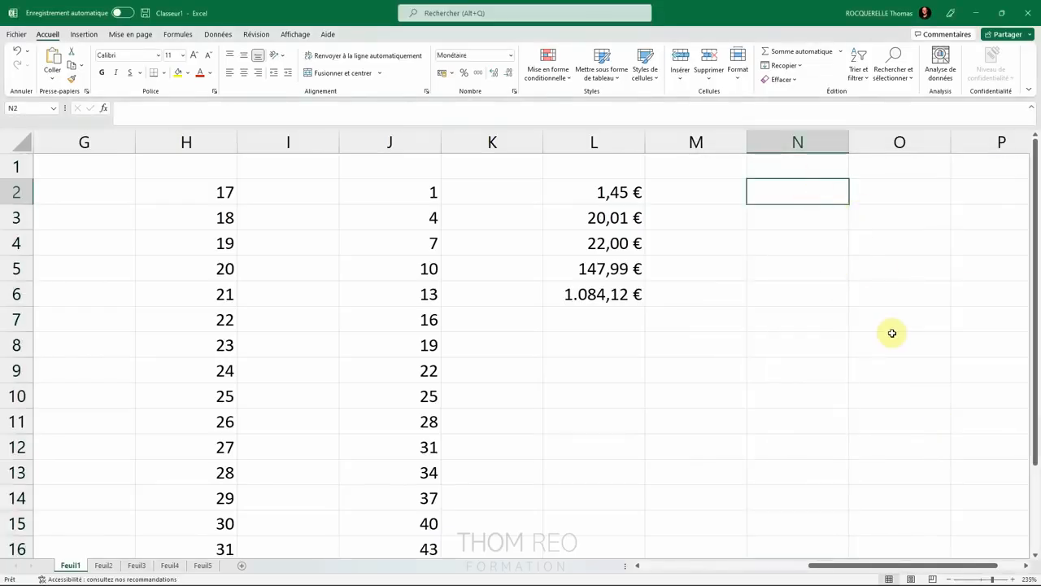
type("51,06")
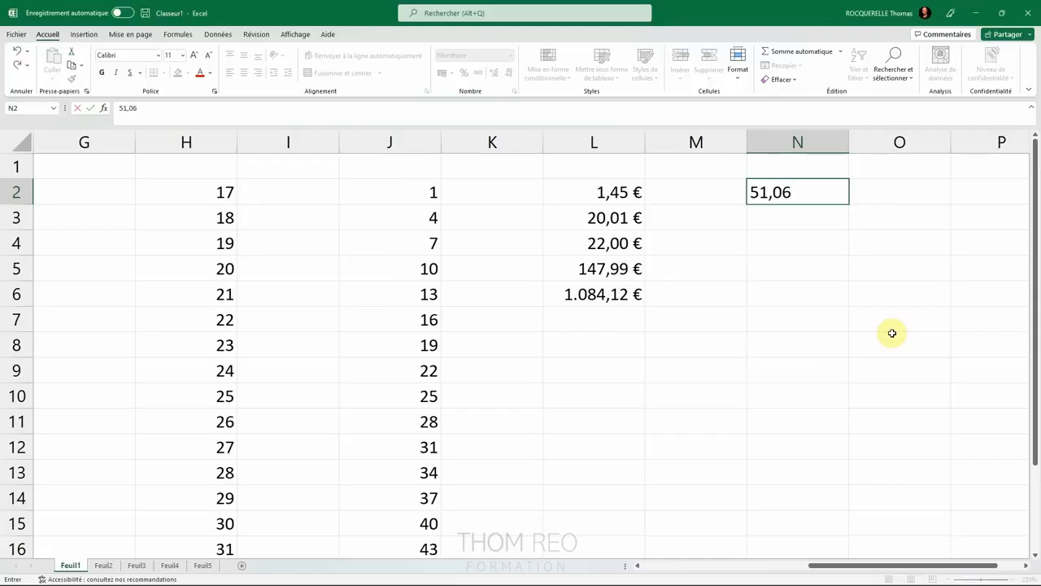
key("Return")
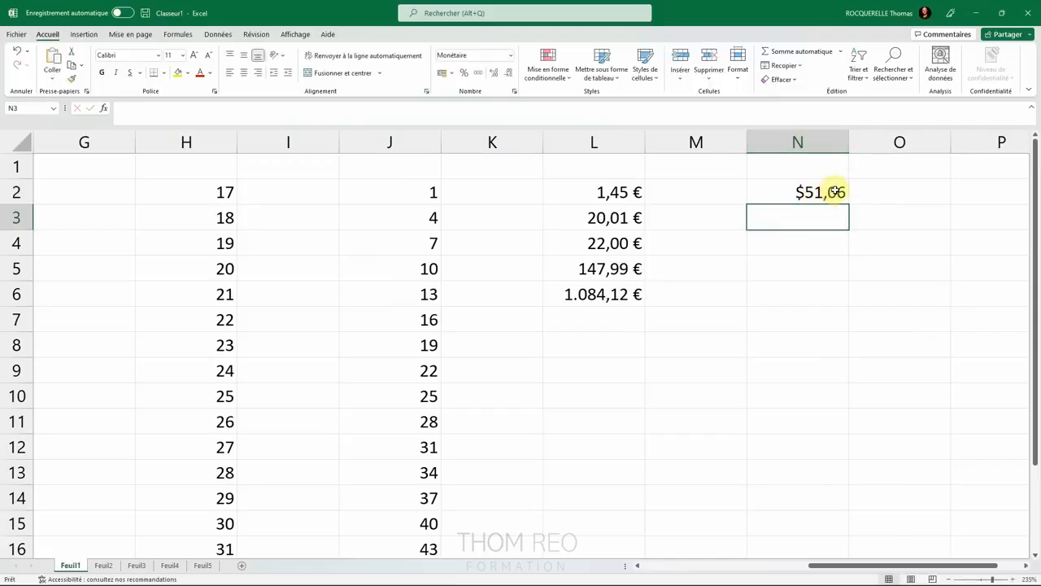
left_click(823, 268)
left_click(807, 219)
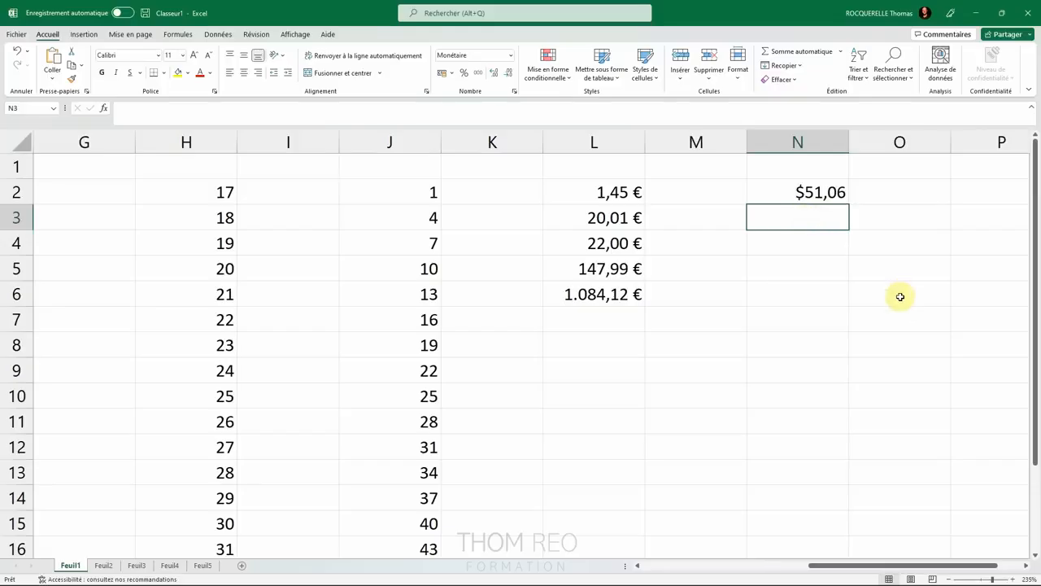
type("25")
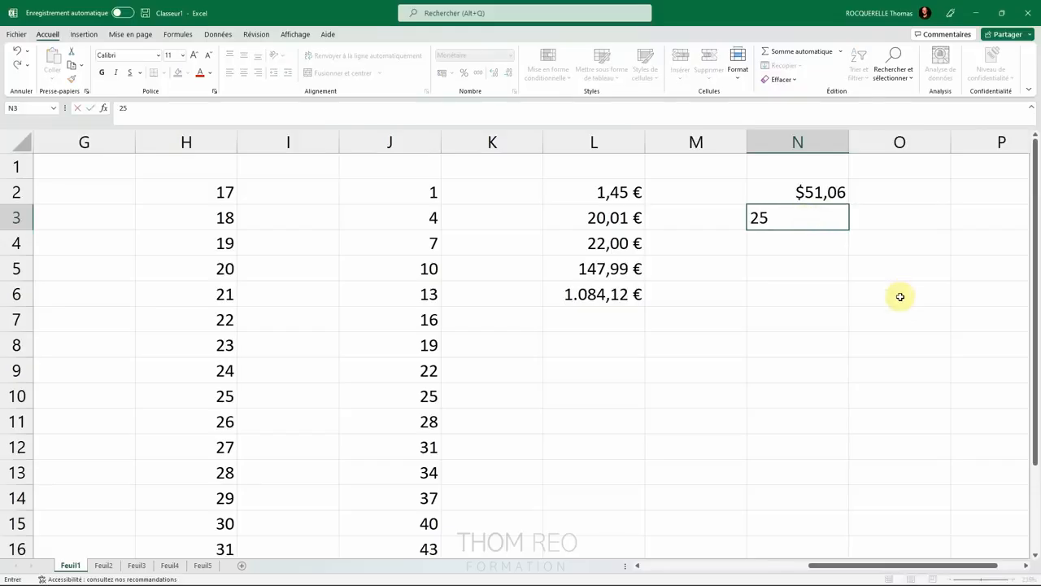
key("Return")
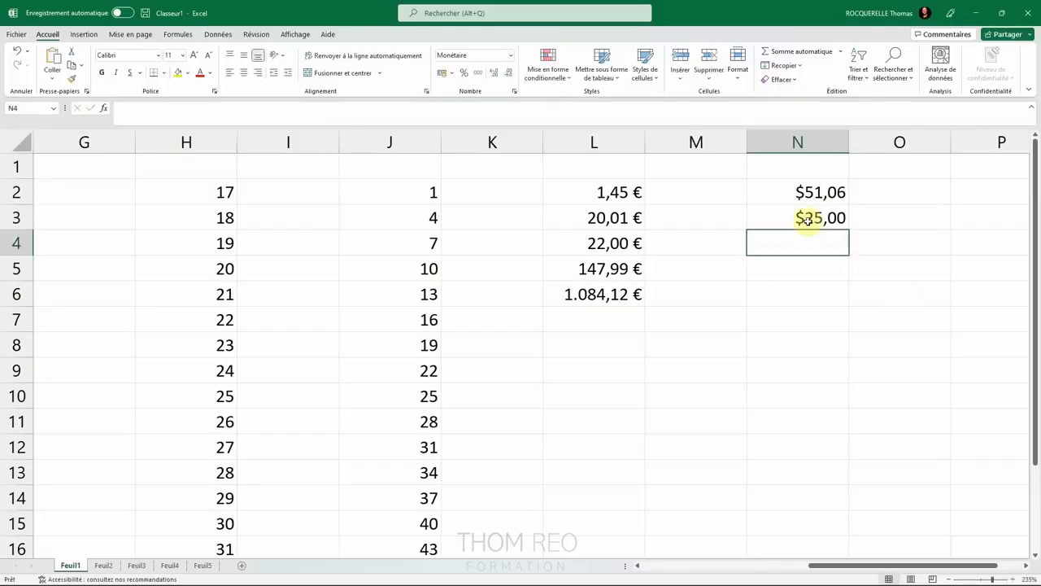